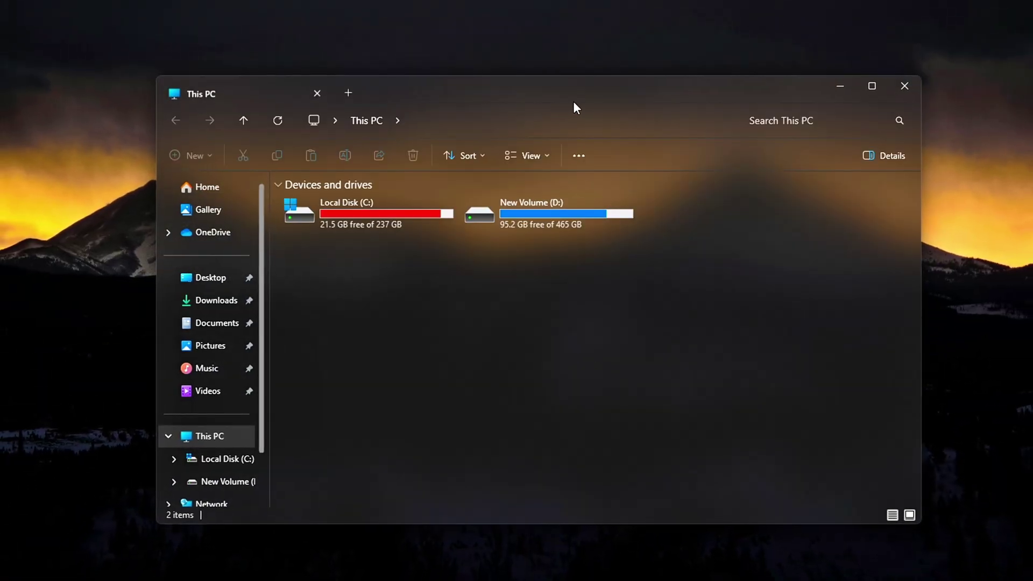
# Move the This PC window up-left and open Task Manager beside it.
pyautogui.moveTo(544, 94); pyautogui.dragTo(344, 1)
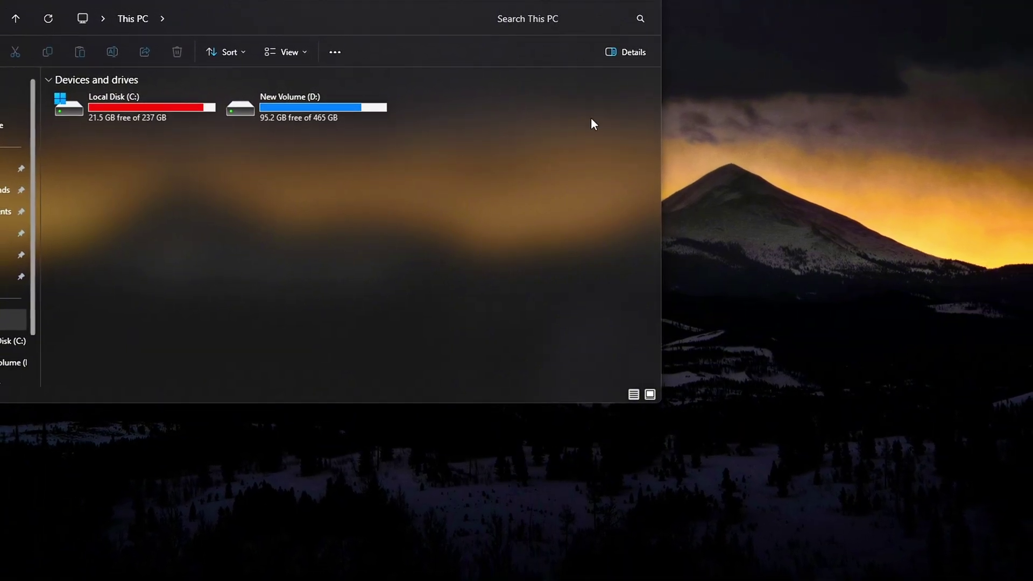
pyautogui.hotkey('ctrl', 'shift', 'Escape')
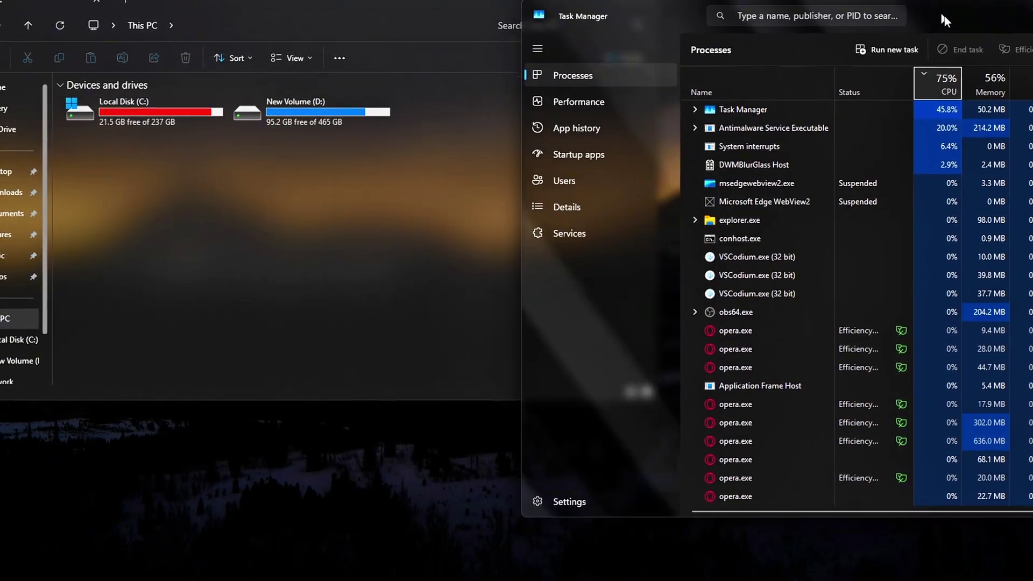
pyautogui.hotkey('alt', 'Tab')
# Resize the This PC window narrower and taller, then bring up Windows search.
pyautogui.moveTo(658, 30); pyautogui.dragTo(517, 41)
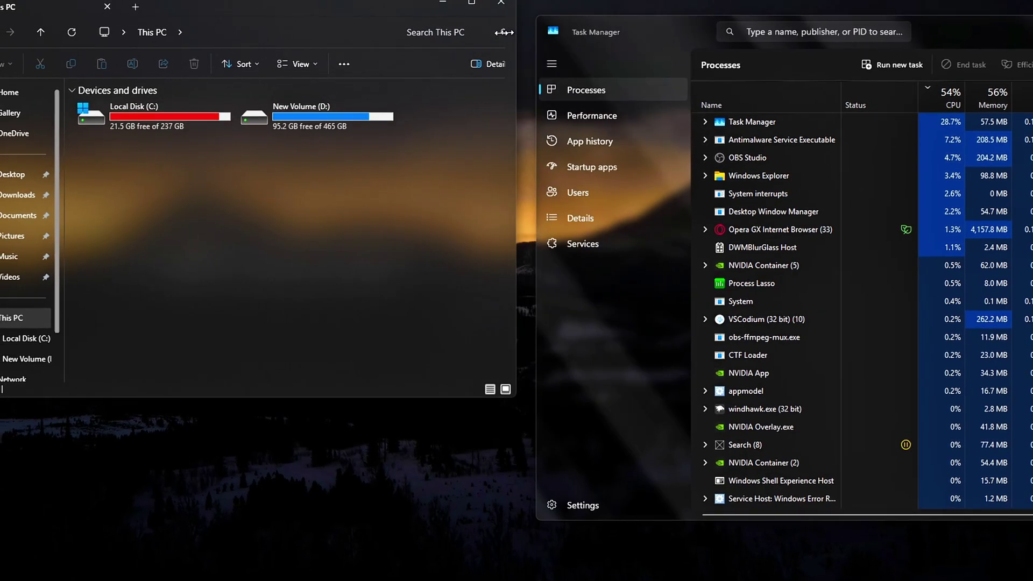
pyautogui.moveTo(366, 396); pyautogui.dragTo(375, 516)
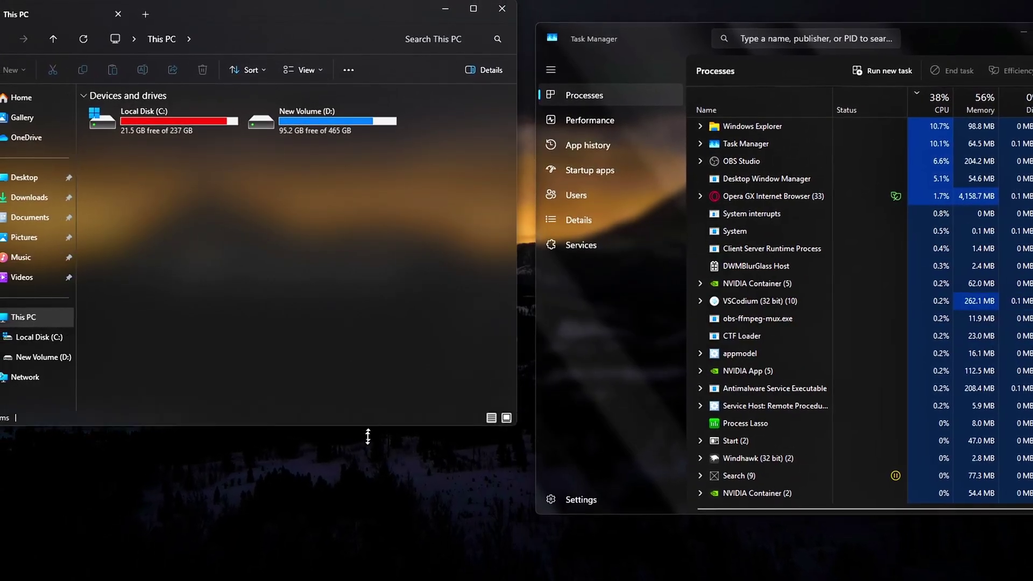
pyautogui.moveTo(391, 17); pyautogui.dragTo(385, 48)
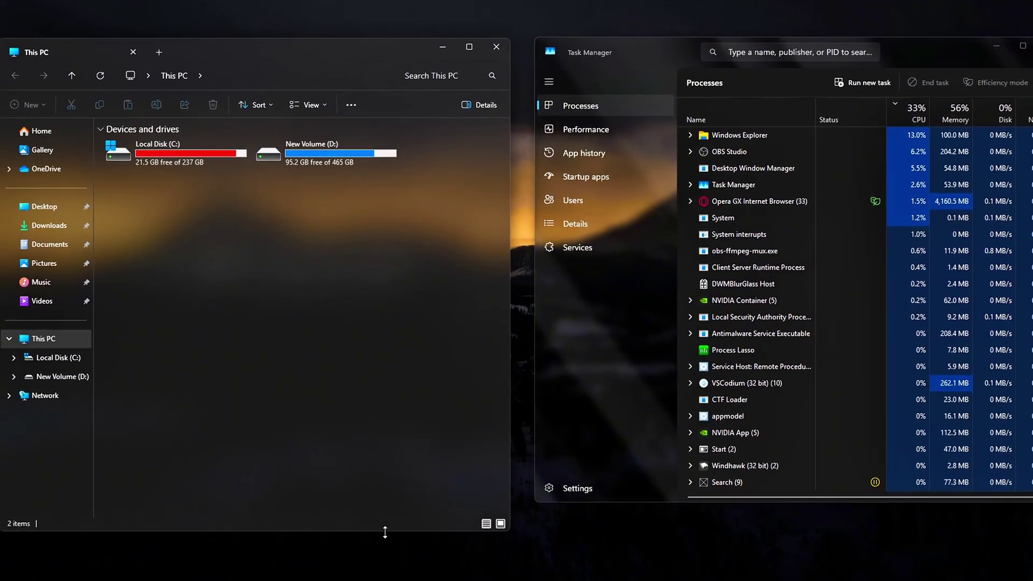
pyautogui.moveTo(385, 532); pyautogui.dragTo(389, 514)
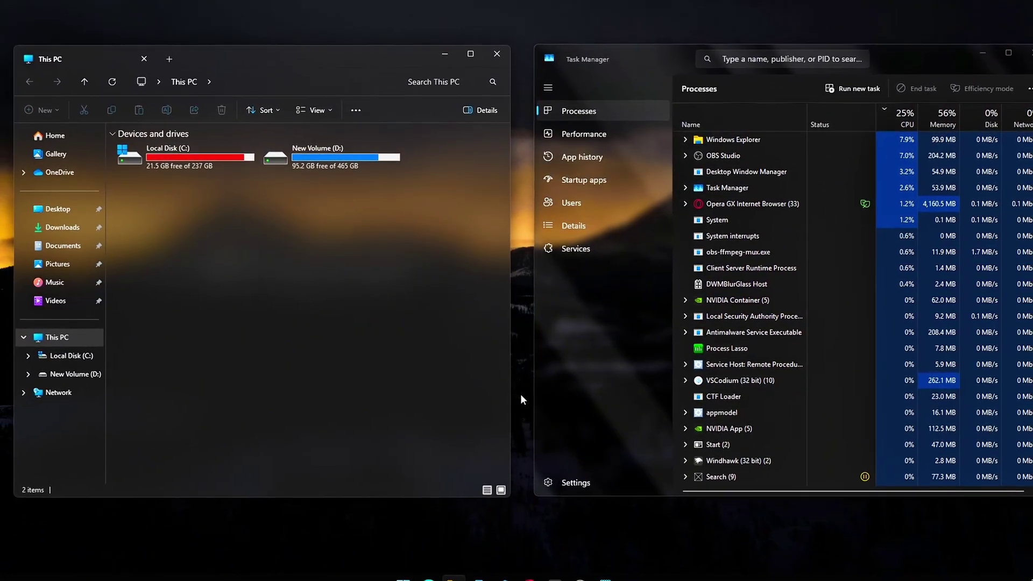
pyautogui.press('super+s')
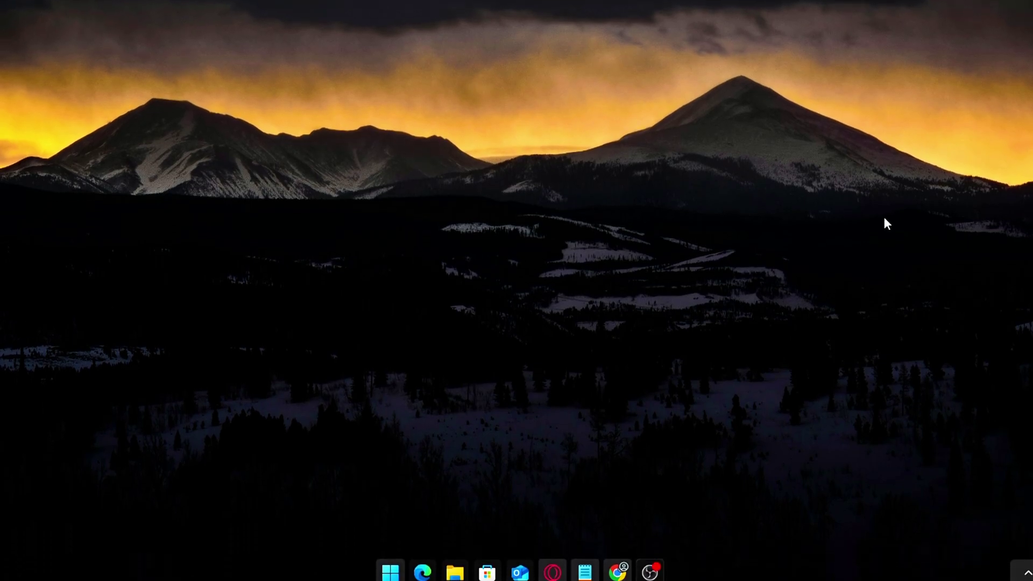
# Read through the DWMBlurGlass repository README in Chrome, then return to the top.
pyautogui.click(617, 564)
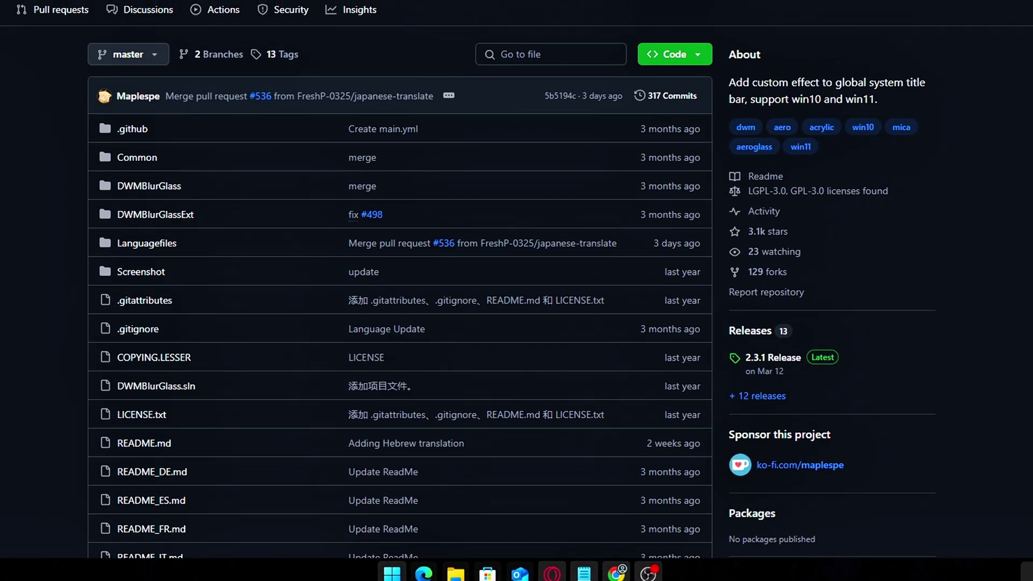
pyautogui.scroll(-3, 398, 291)
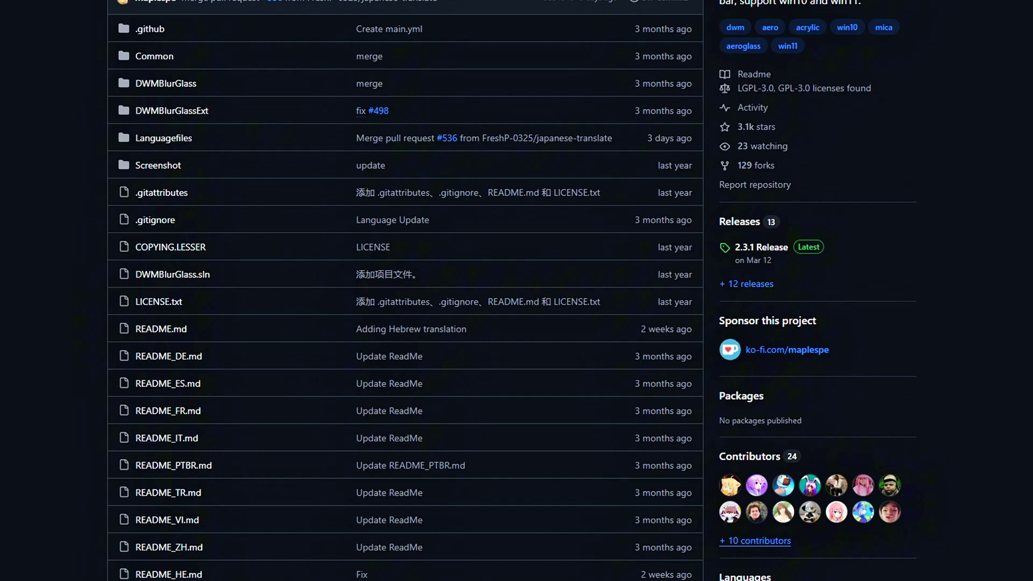
pyautogui.scroll(-2, 398, 290)
pyautogui.scroll(-3, 398, 290)
pyautogui.scroll(-1, 408, 291)
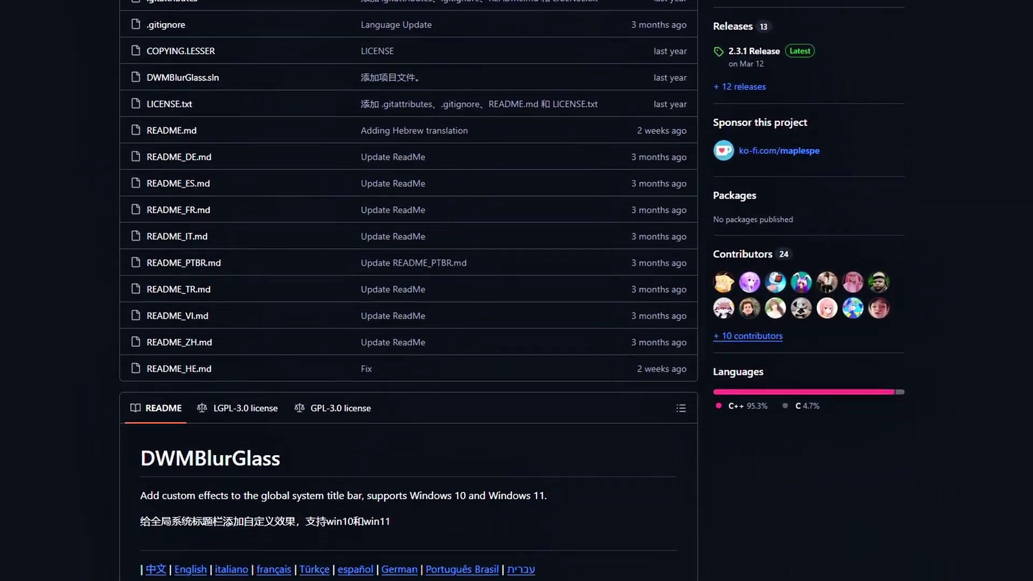
pyautogui.scroll(-1, 409, 291)
pyautogui.scroll(-1, 408, 291)
pyautogui.scroll(-2, 409, 290)
pyautogui.scroll(-1, 409, 290)
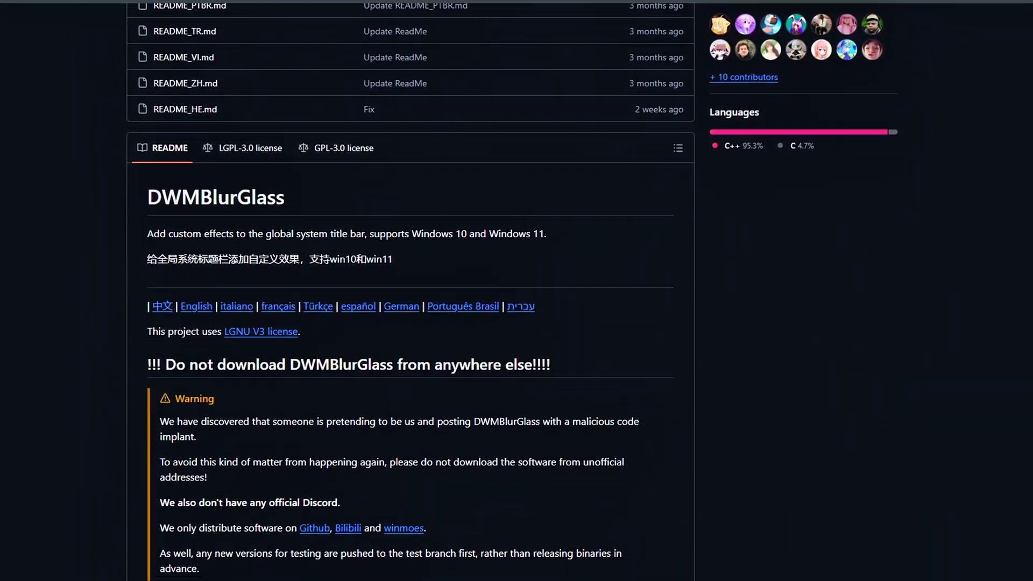
pyautogui.scroll(-1, 409, 290)
pyautogui.scroll(-1, 409, 290)
pyautogui.scroll(-1, 408, 291)
pyautogui.scroll(-1, 408, 290)
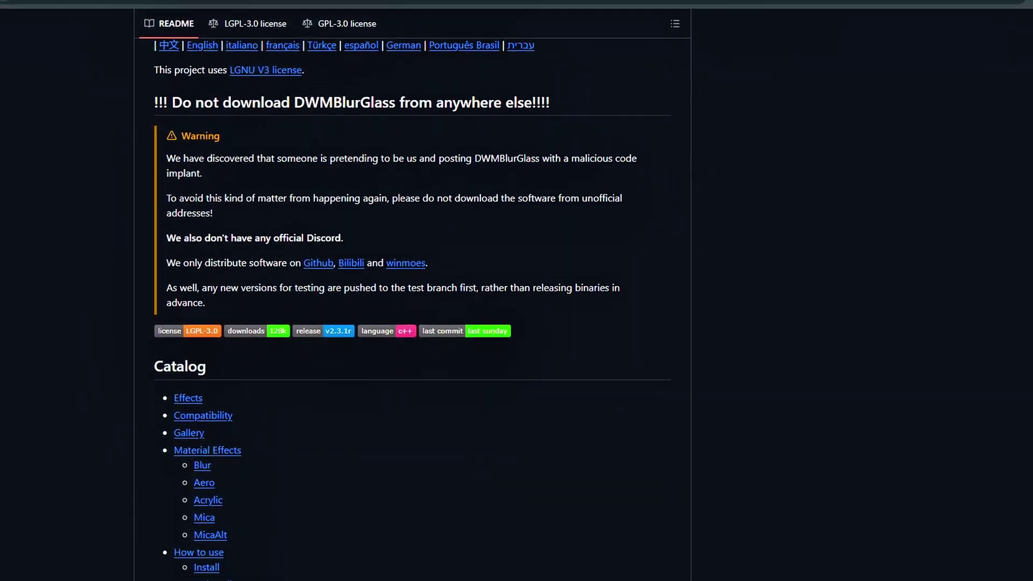
pyautogui.scroll(-1, 409, 290)
pyautogui.scroll(-1, 409, 290)
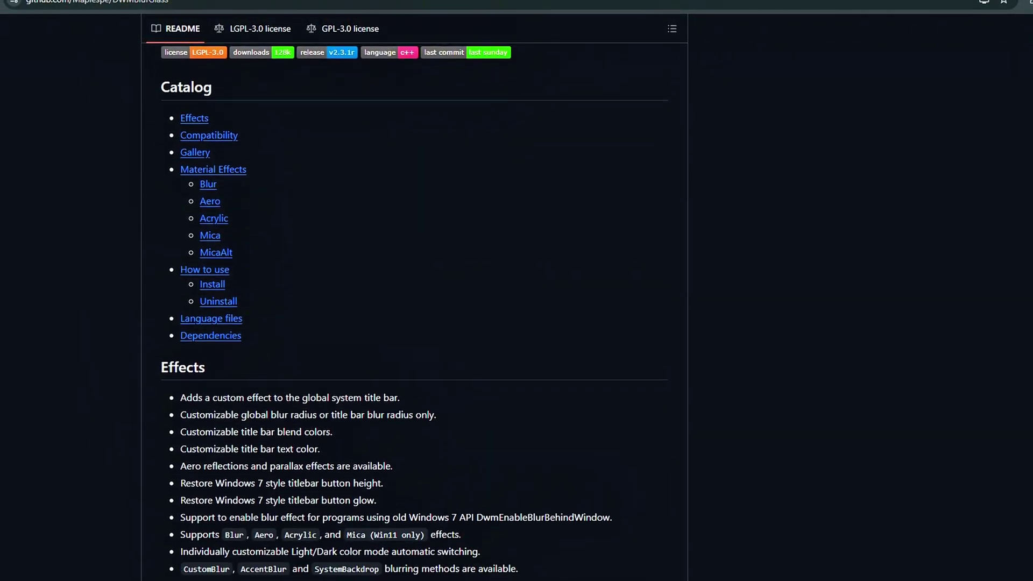
pyautogui.scroll(-1, 409, 291)
pyautogui.scroll(-1, 409, 290)
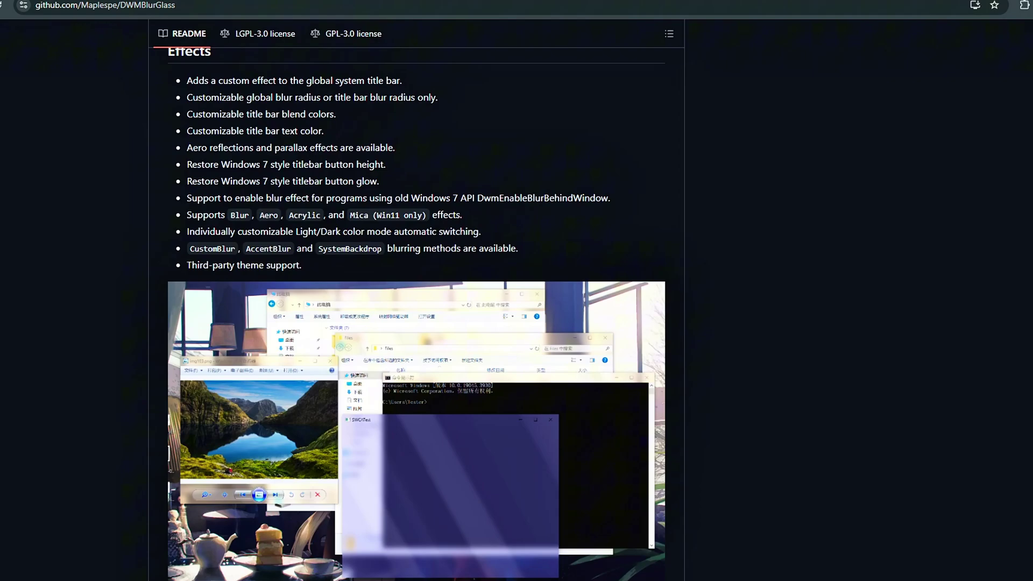
pyautogui.scroll(-1, 409, 290)
pyautogui.scroll(-1, 409, 290)
pyautogui.scroll(-1, 1028, 123)
pyautogui.scroll(-1, 1027, 124)
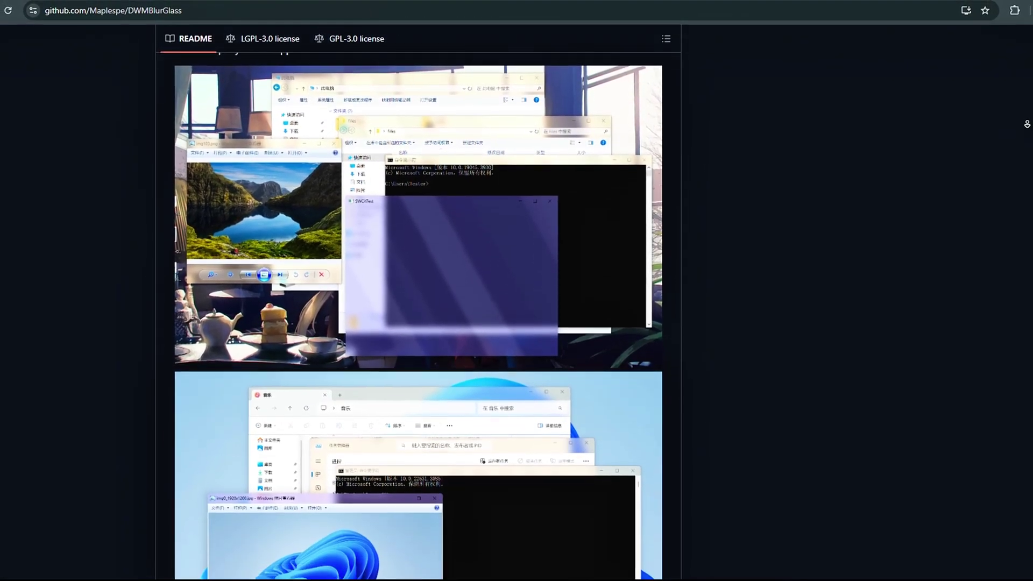
pyautogui.scroll(-1, 1025, 124)
pyautogui.scroll(-1, 1022, 125)
pyautogui.scroll(-1, 1021, 126)
pyautogui.scroll(-1, 1019, 127)
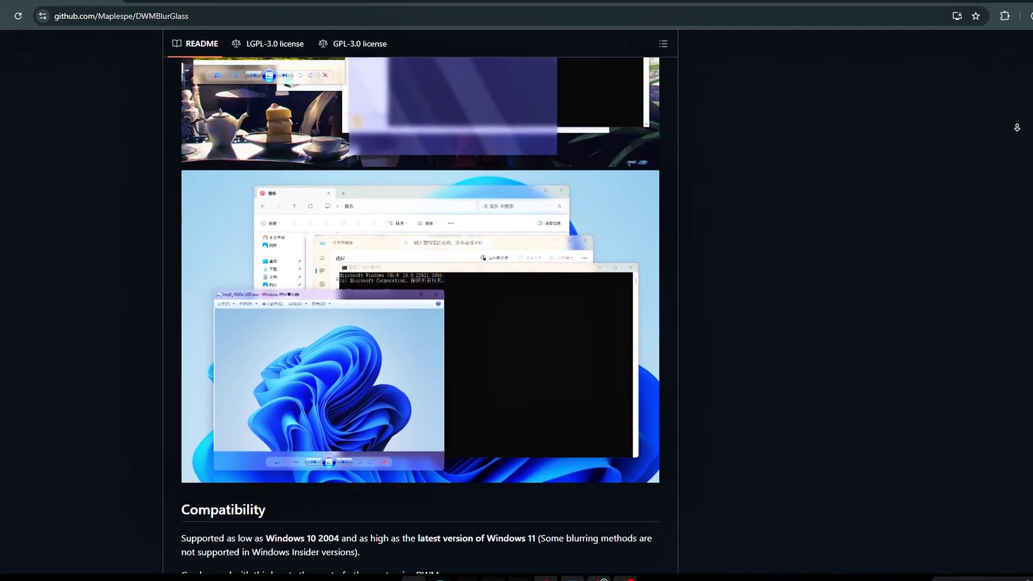
pyautogui.scroll(-1, 1016, 127)
pyautogui.scroll(-1, 1014, 128)
pyautogui.scroll(-1, 1010, 130)
pyautogui.scroll(-1, 1007, 131)
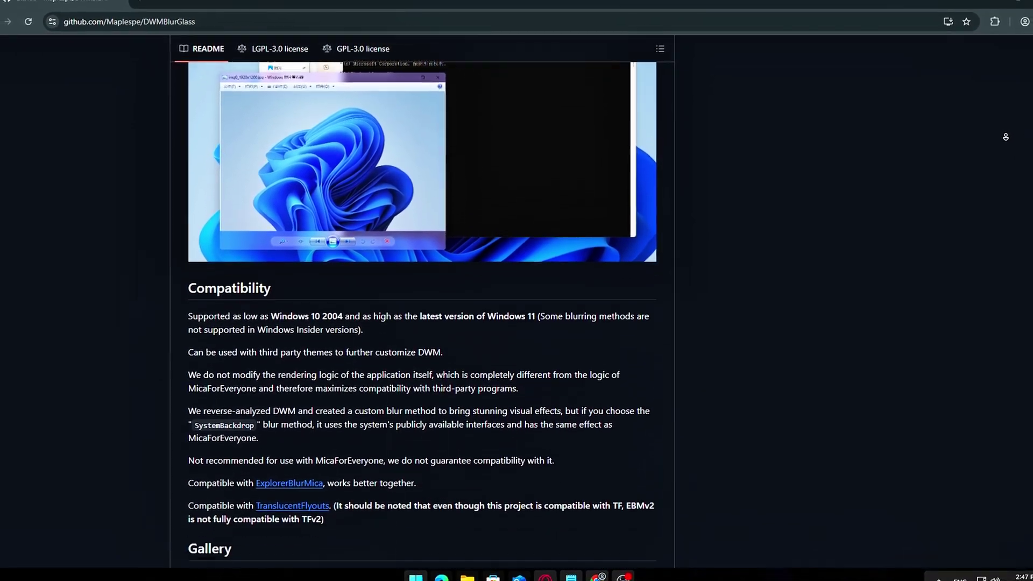
pyautogui.scroll(-1, 1004, 133)
pyautogui.scroll(-1, 1001, 134)
pyautogui.scroll(-1, 999, 135)
pyautogui.scroll(-1, 997, 136)
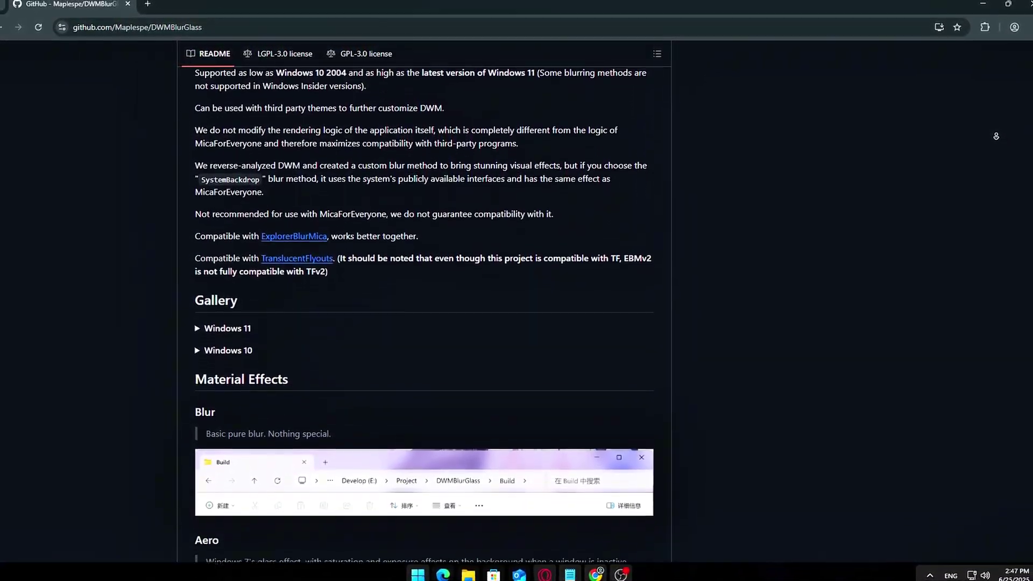
pyautogui.scroll(-1, 995, 137)
pyautogui.scroll(-1, 992, 137)
pyautogui.scroll(-4, 427, 334)
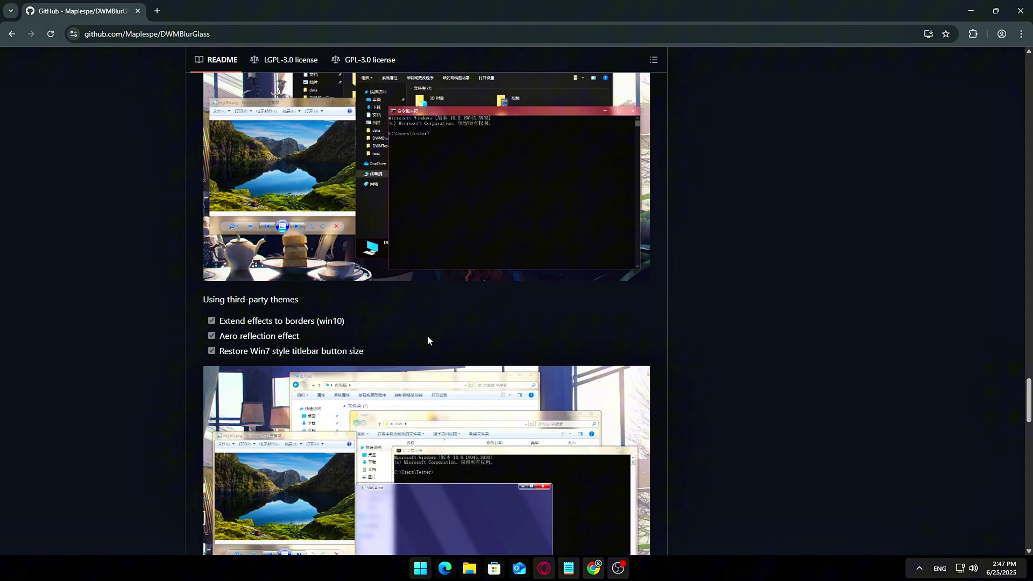
pyautogui.scroll(-4, 457, 323)
pyautogui.scroll(-4, 493, 297)
pyautogui.scroll(-7, 493, 296)
pyautogui.scroll(-2, 493, 295)
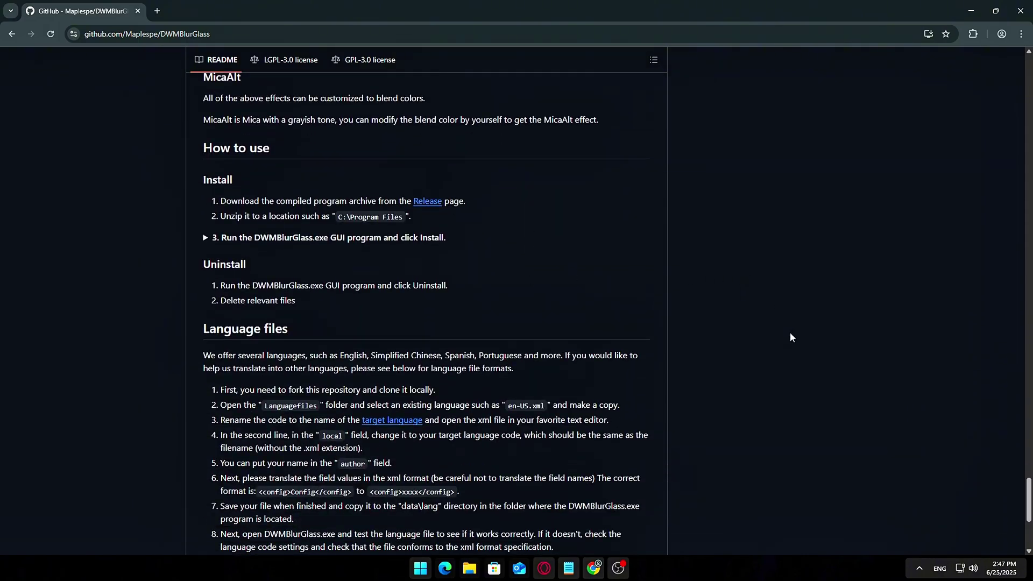
pyautogui.press('Home')
pyautogui.scroll(-5, 700, 157)
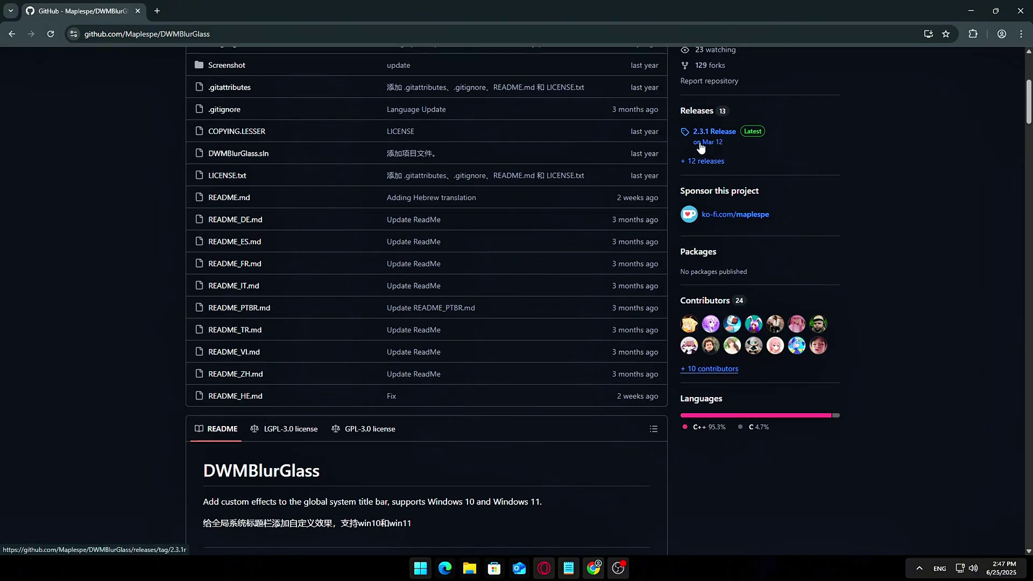
# Download DWMBlurGlass_2.3.1_x64.zip from the 2.3.1 release and show it in its folder.
pyautogui.click(699, 147)
pyautogui.scroll(-7, 631, 234)
pyautogui.scroll(-5, 646, 215)
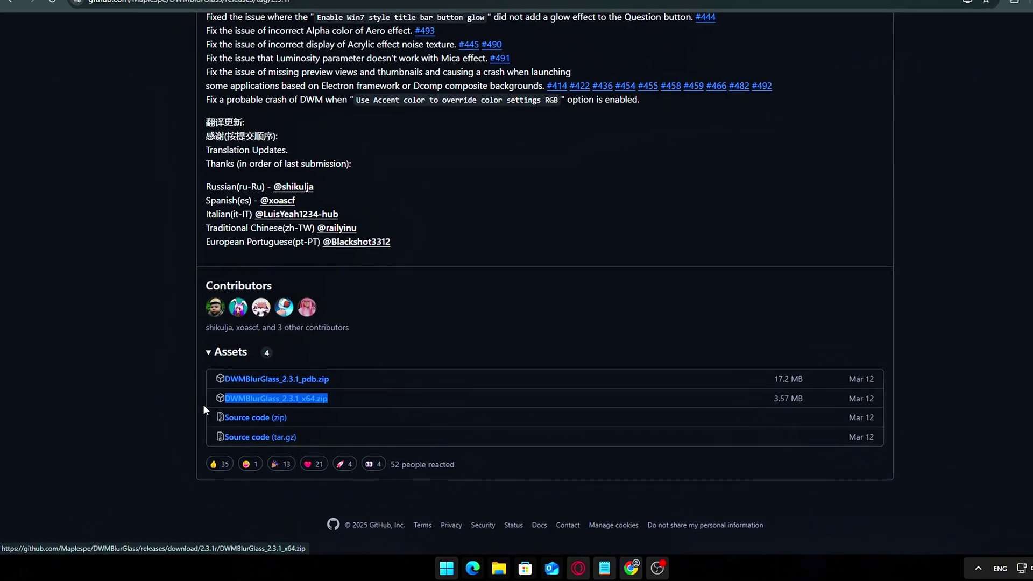
pyautogui.click(917, 59)
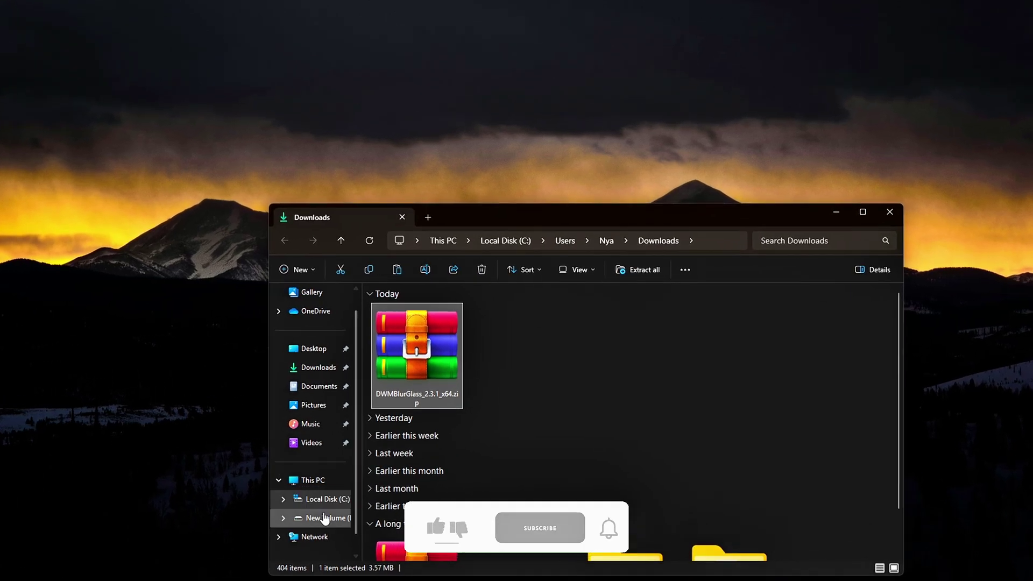
# Copy the DWMBlurGlass zip into C:\ with admin permission and extract it to its own folder.
pyautogui.click(347, 481)
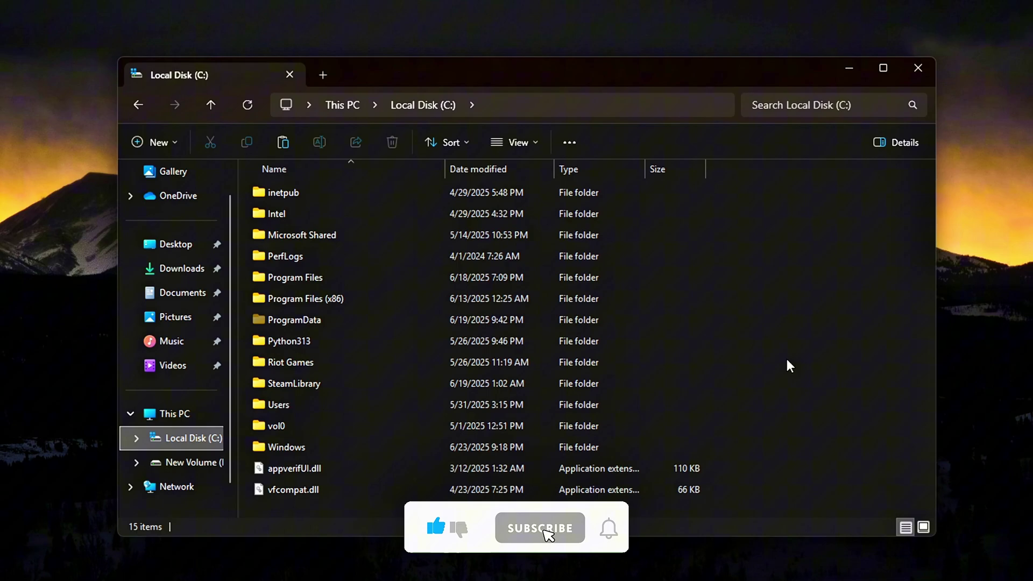
pyautogui.hotkey('ctrl', 'v')
pyautogui.click(77, 182)
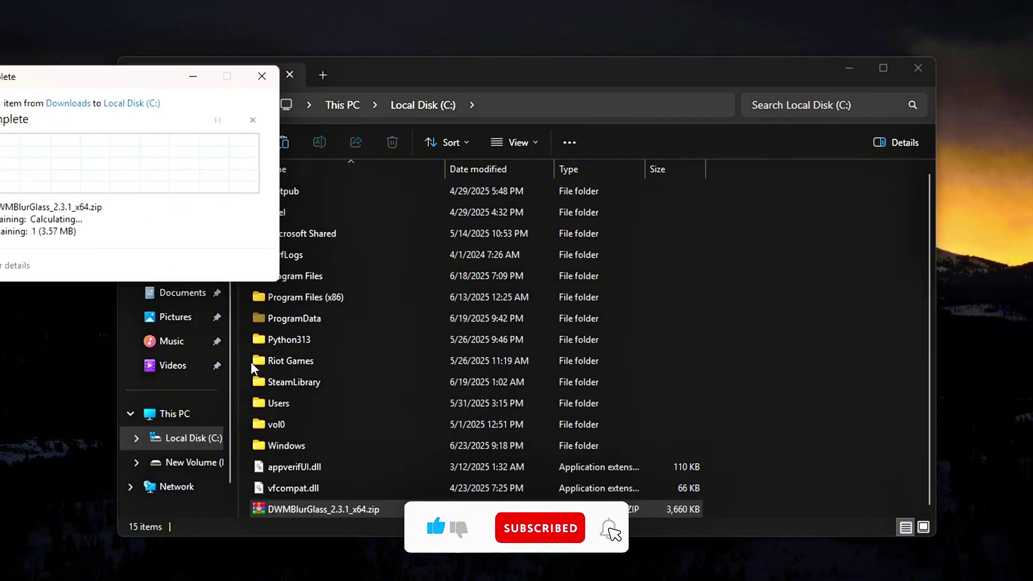
pyautogui.rightClick(329, 512)
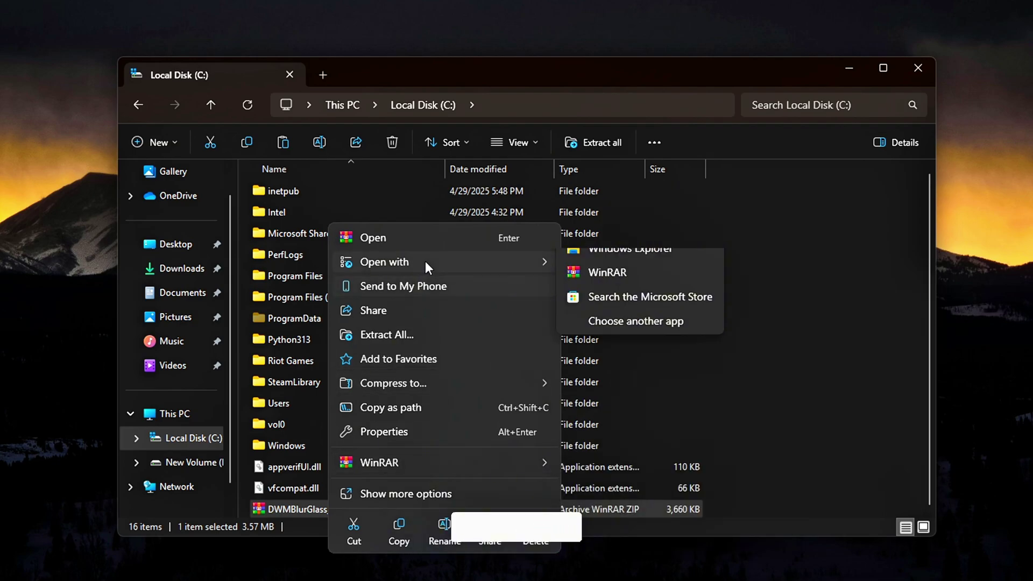
pyautogui.moveTo(380, 462)
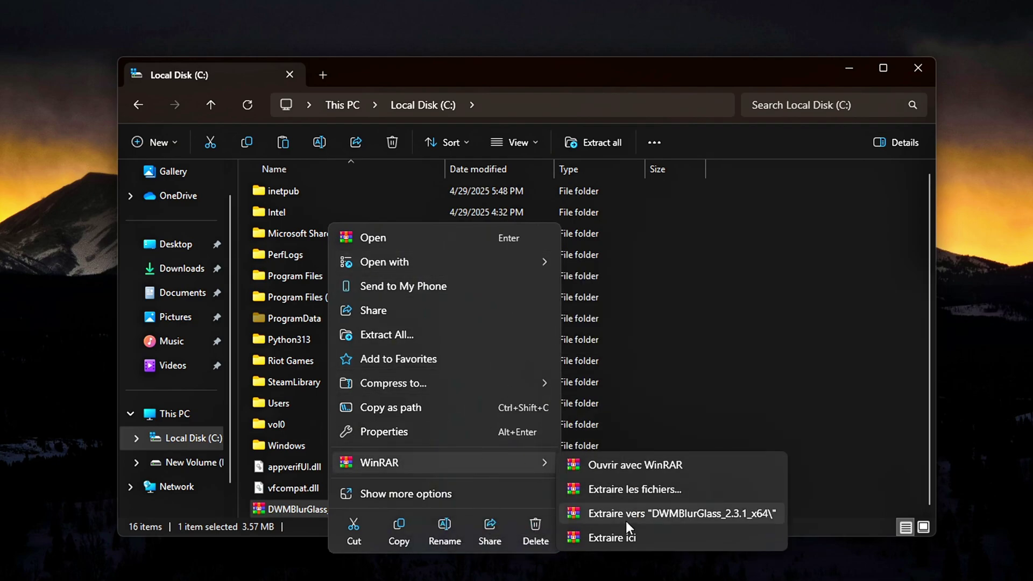
pyautogui.click(625, 517)
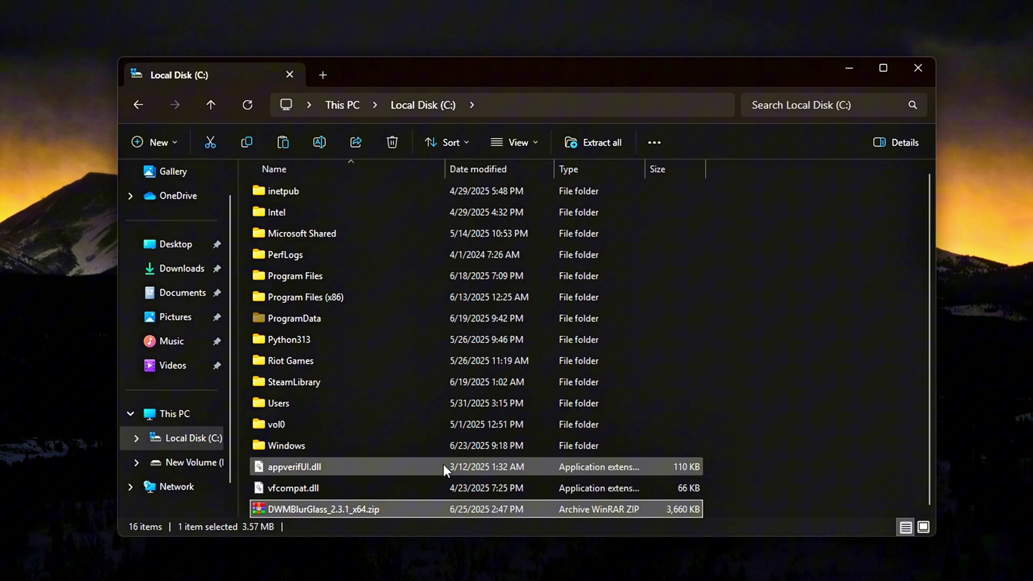
pyautogui.doubleClick(329, 514)
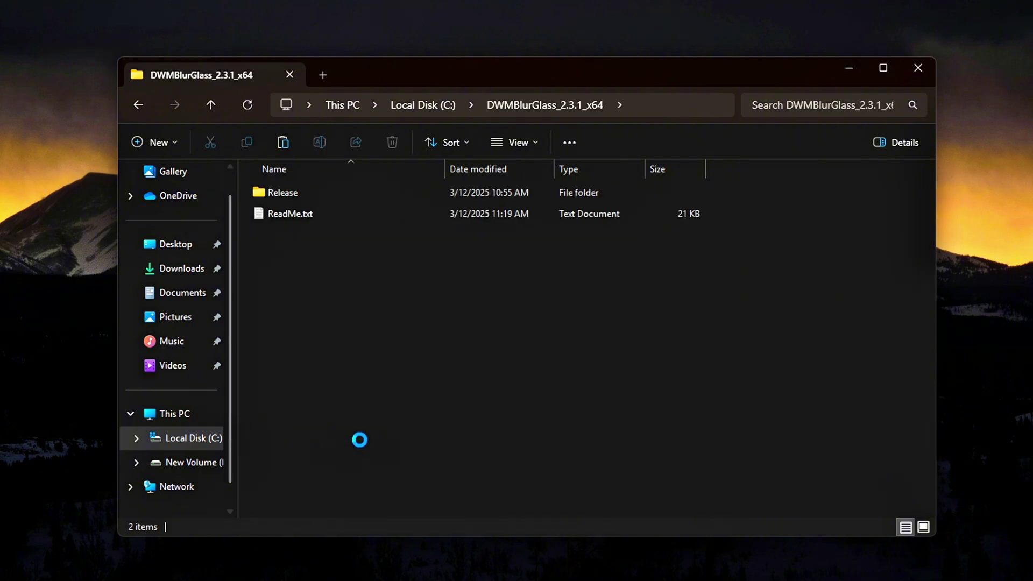
# Open the Release folder and bring up the context menu for DWMBlurGlass.exe.
pyautogui.moveTo(398, 402); pyautogui.dragTo(328, 204)
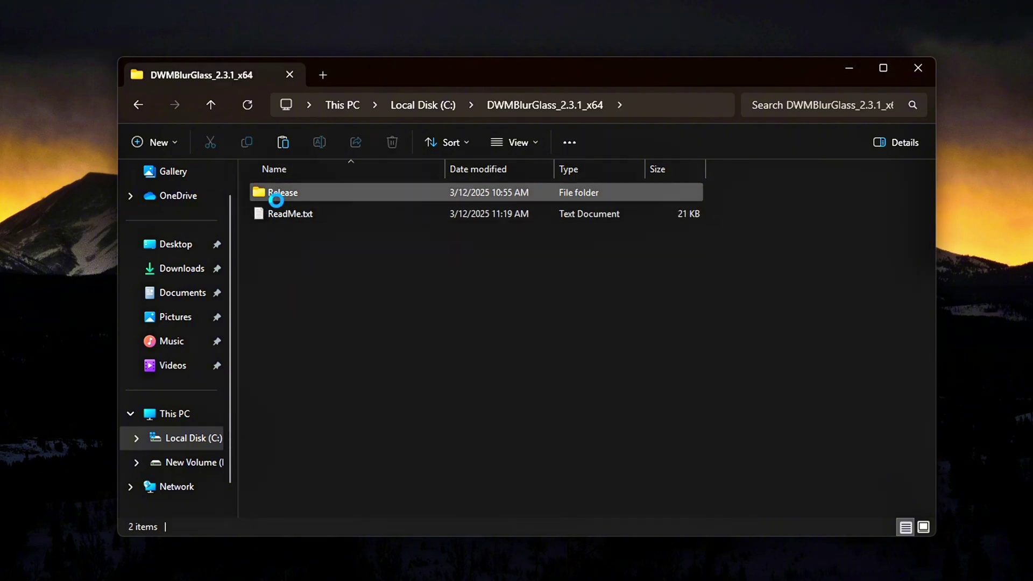
pyautogui.doubleClick(277, 200)
pyautogui.moveTo(337, 325); pyautogui.dragTo(359, 264)
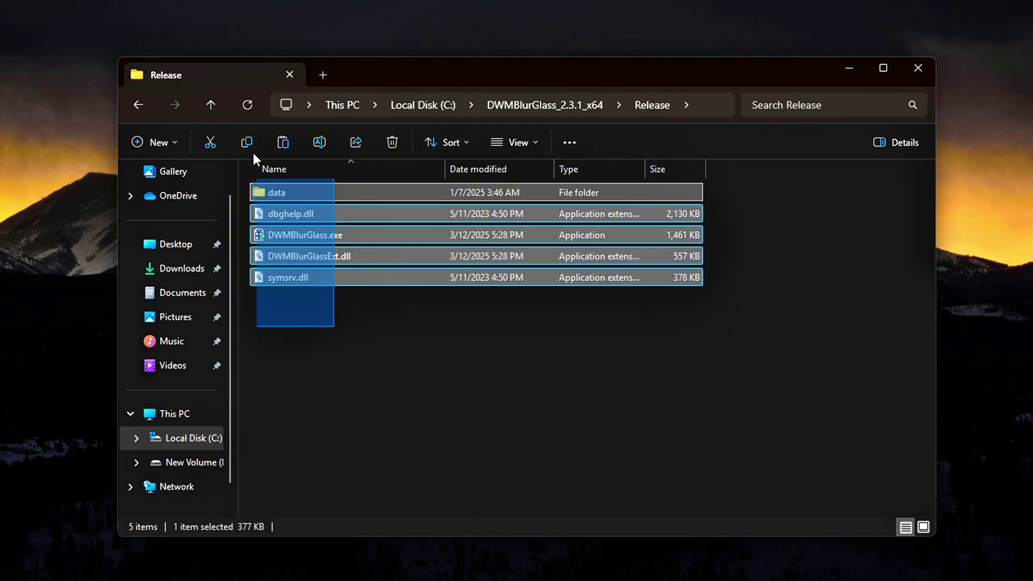
pyautogui.click(356, 236)
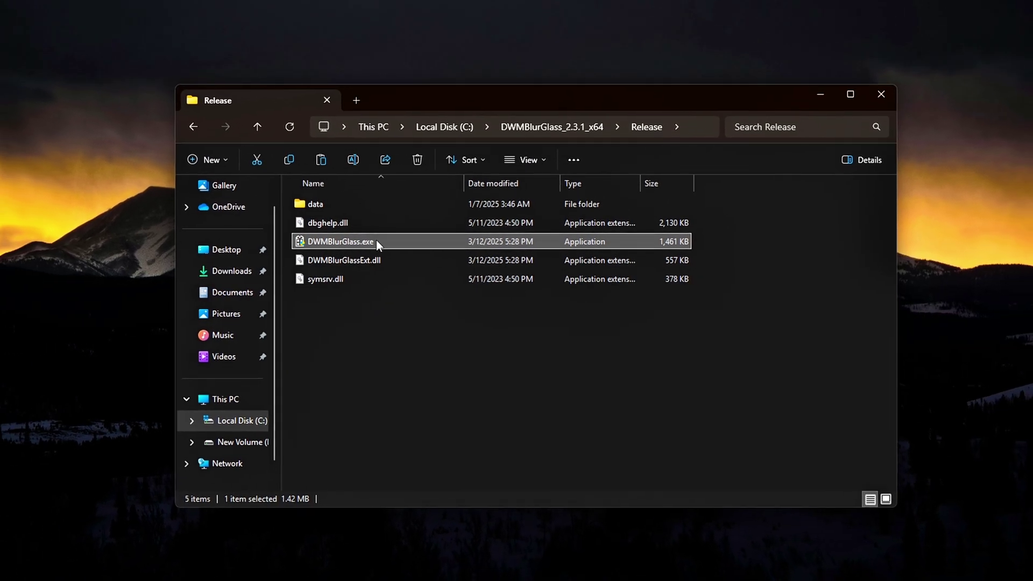
pyautogui.rightClick(376, 249)
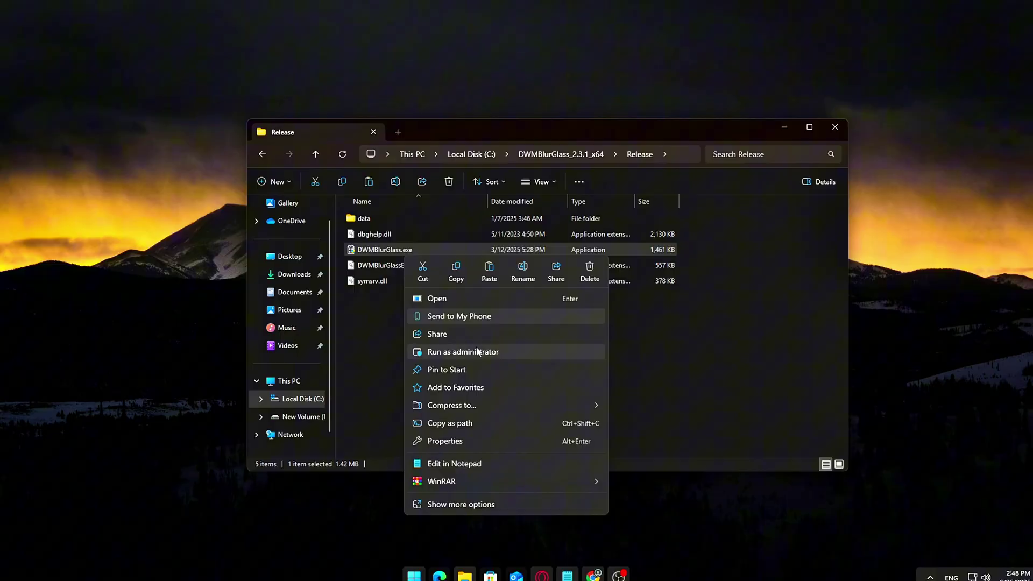
# Run DWMBlurGlass as administrator and close the Release folder window.
pyautogui.click(473, 325)
pyautogui.click(827, 132)
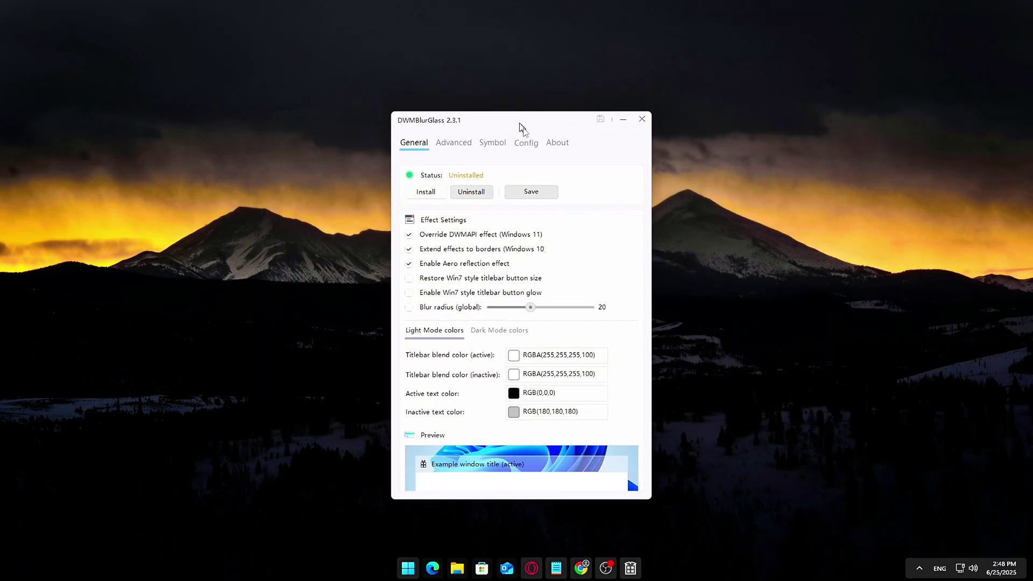
pyautogui.moveTo(509, 112); pyautogui.dragTo(523, 116)
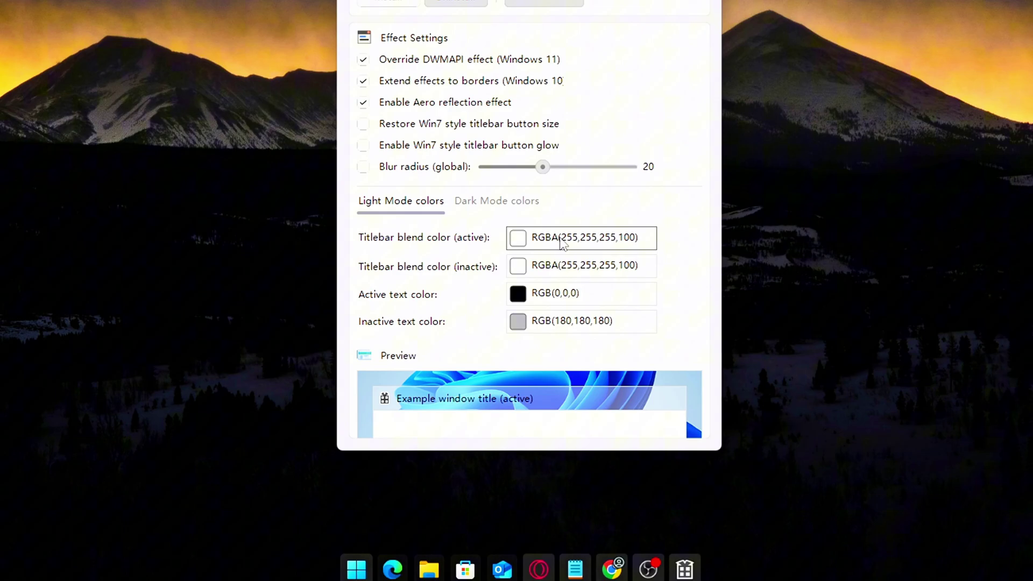
# Browse the General, Advanced and Symbol tabs, dismissing the titlebar colour pickers unchanged.
pyautogui.click(518, 218)
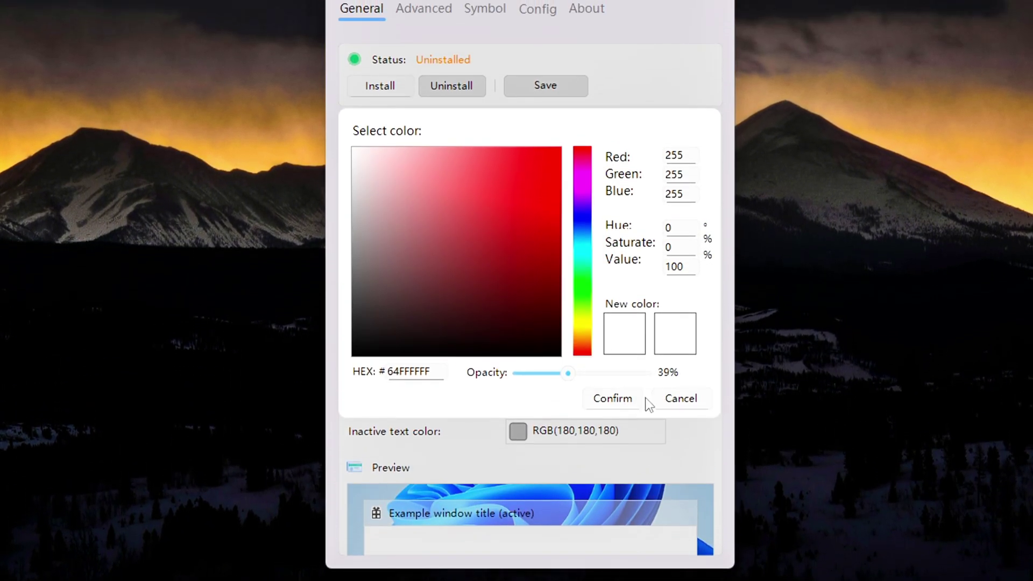
pyautogui.click(611, 395)
pyautogui.click(669, 403)
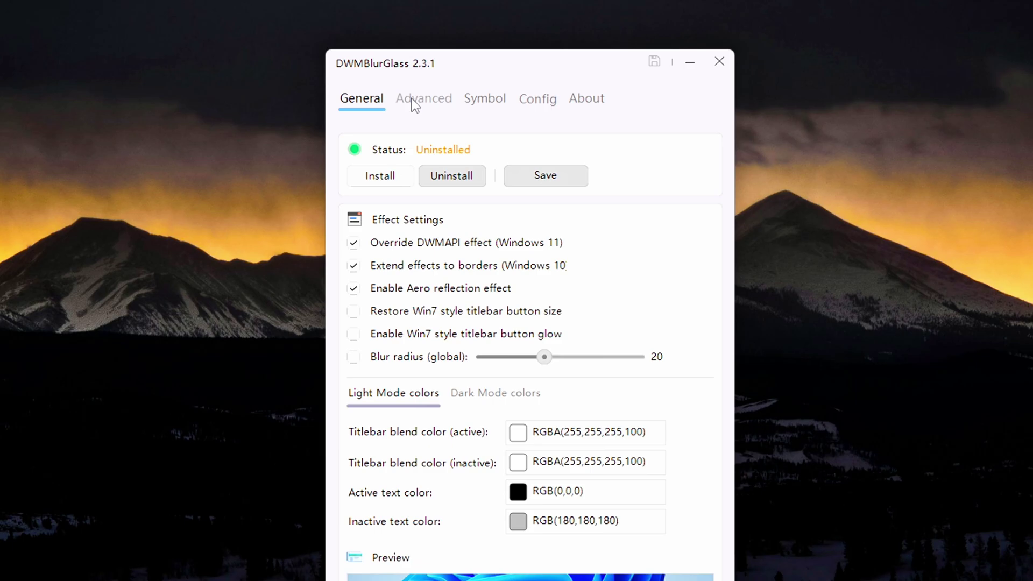
pyautogui.click(412, 99)
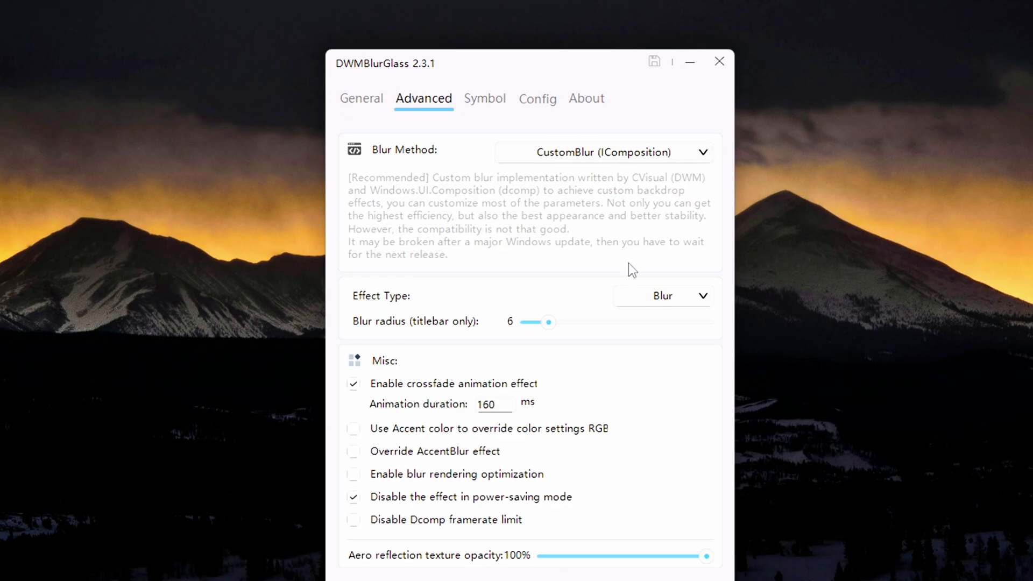
pyautogui.click(633, 294)
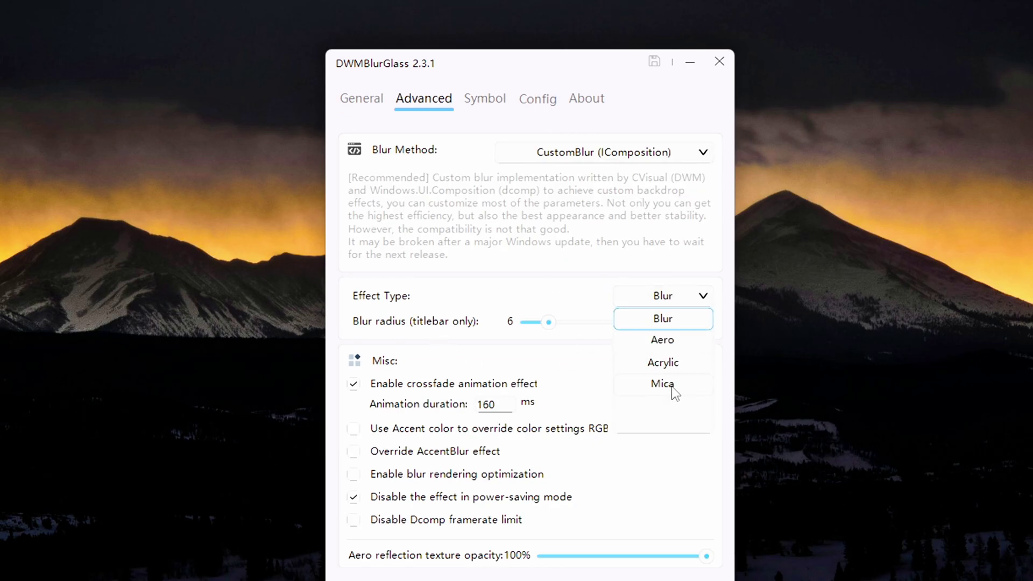
pyautogui.click(362, 102)
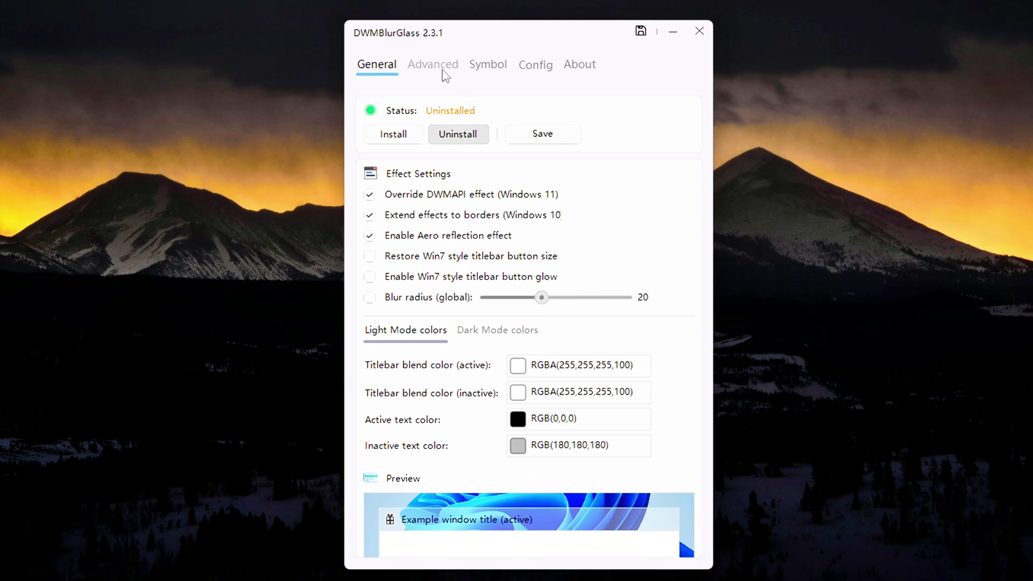
pyautogui.click(443, 70)
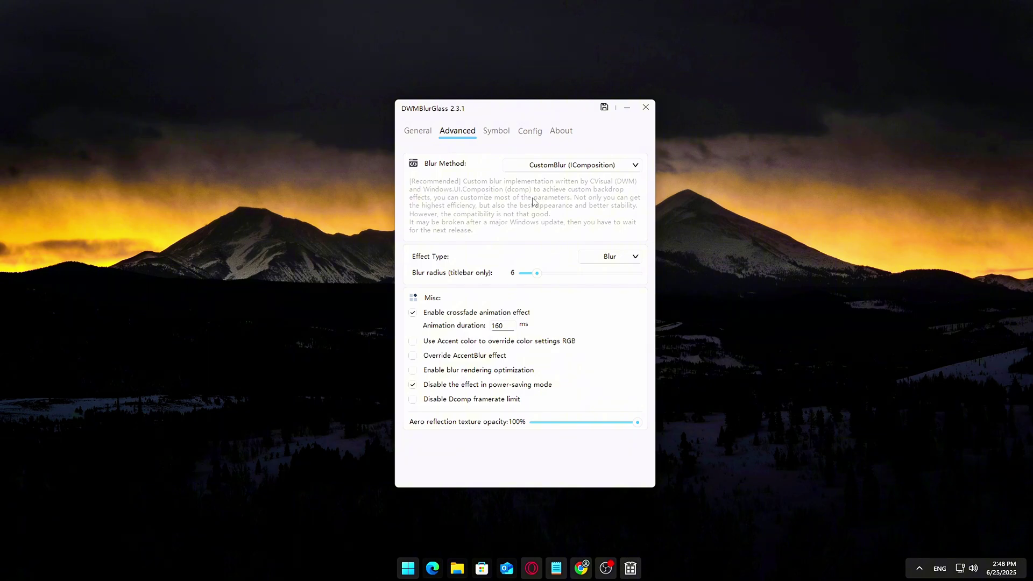
pyautogui.click(498, 132)
# Open a new File Explorer window to preview blurred title bars, minimising DWMBlurGlass.
pyautogui.click(418, 131)
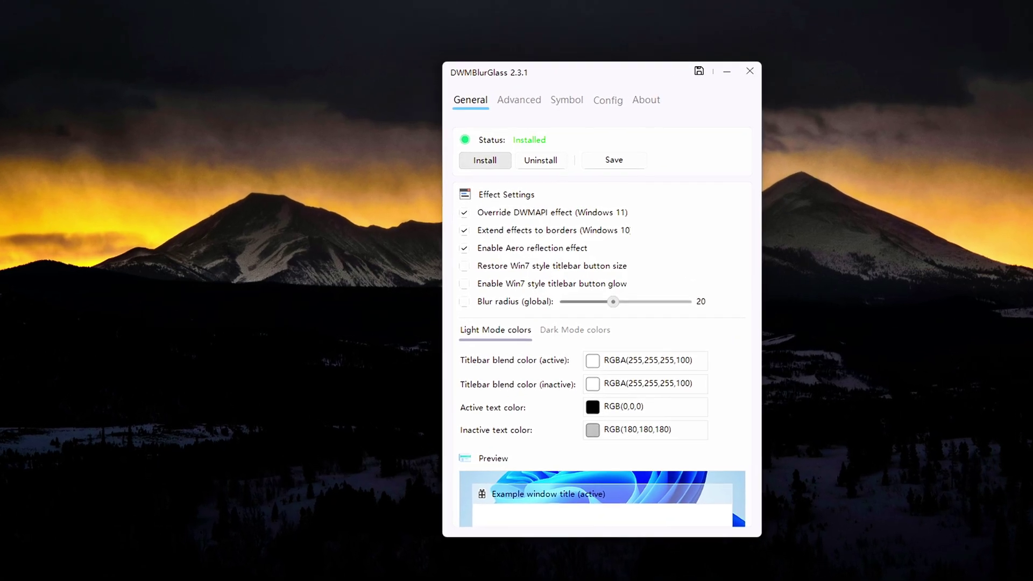
pyautogui.press('super+e')
pyautogui.moveTo(835, 103); pyautogui.dragTo(623, 114)
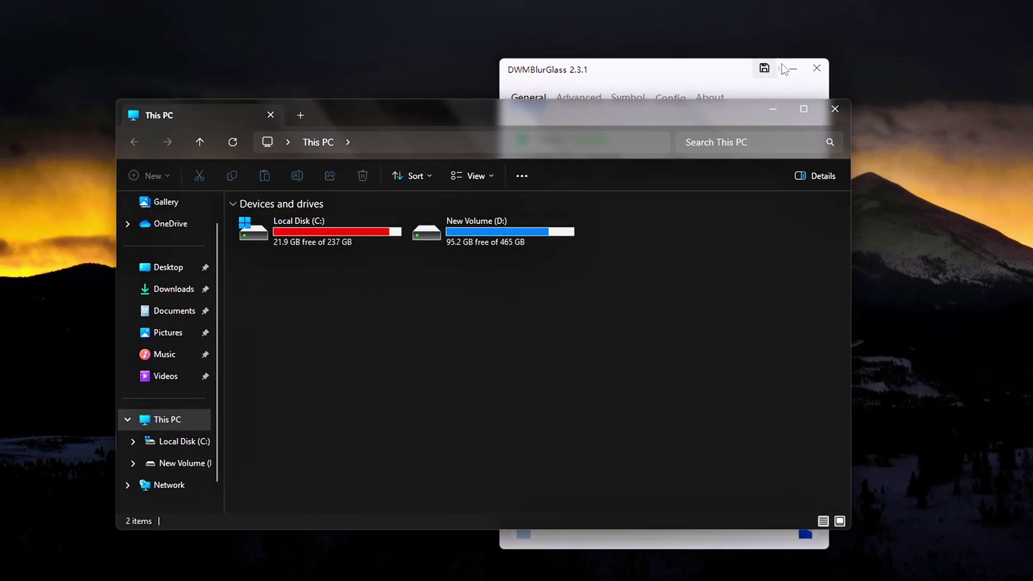
pyautogui.click(786, 68)
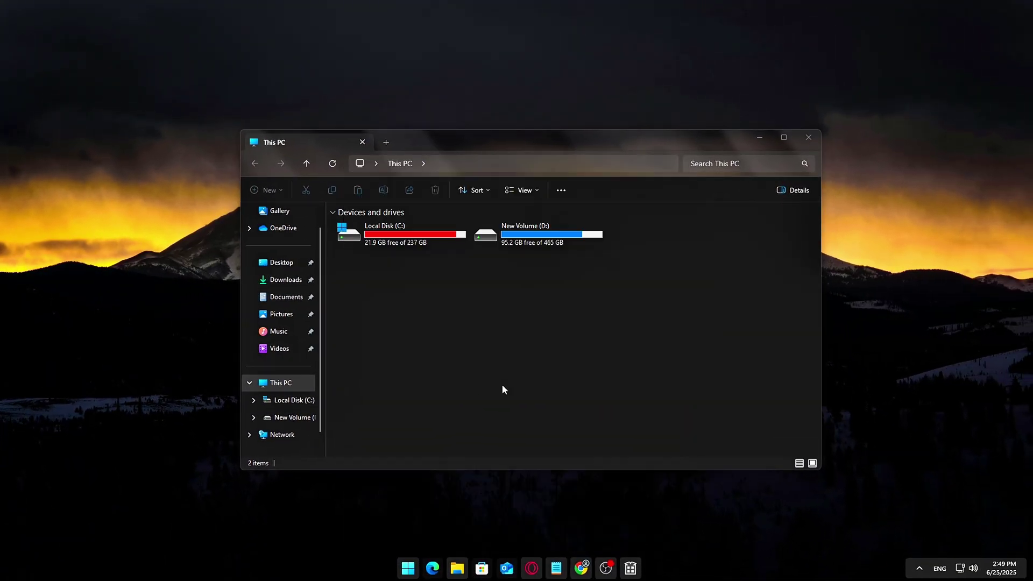
# Launch Task Manager from Start search and close the Explorer window.
pyautogui.press('super')
pyautogui.write('task')
pyautogui.press('Return')
pyautogui.click(805, 136)
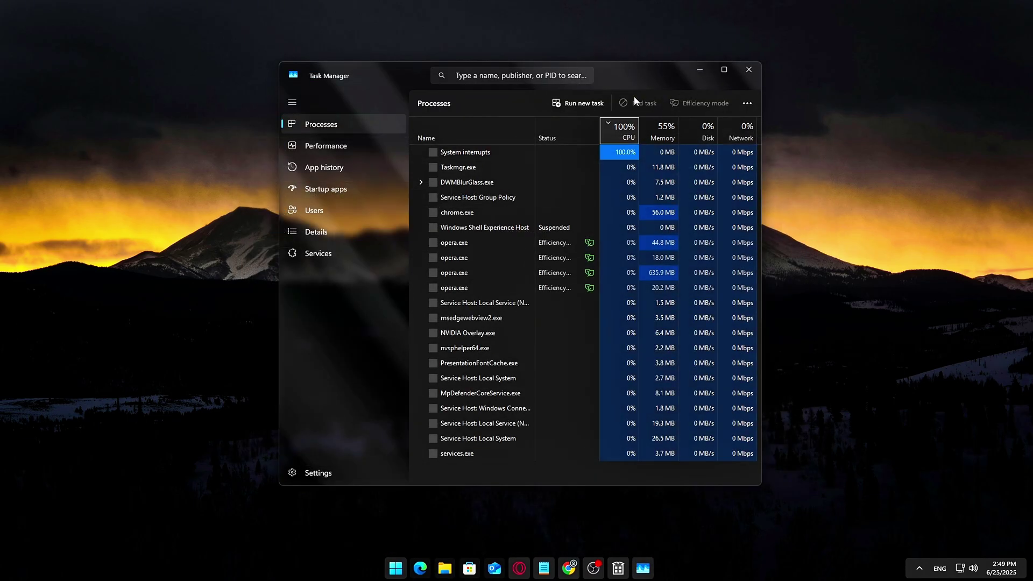
pyautogui.moveTo(617, 80); pyautogui.dragTo(570, 109)
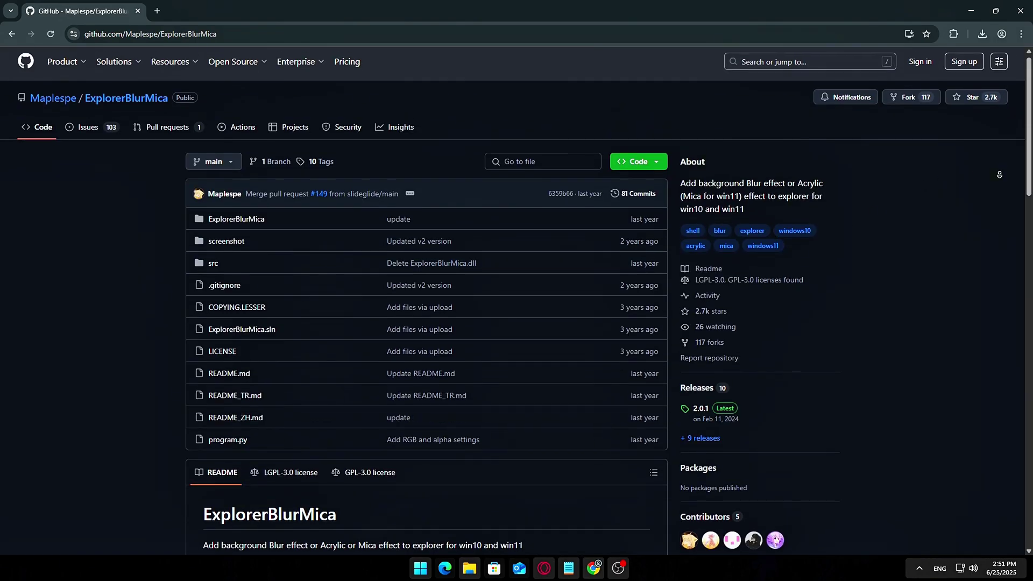
# Scroll the ExplorerBlurMica README down and expand its Windows 11 overview.
pyautogui.scroll(-2, 999, 175)
pyautogui.scroll(-1, 997, 177)
pyautogui.scroll(-1, 996, 179)
pyautogui.scroll(-2, 996, 183)
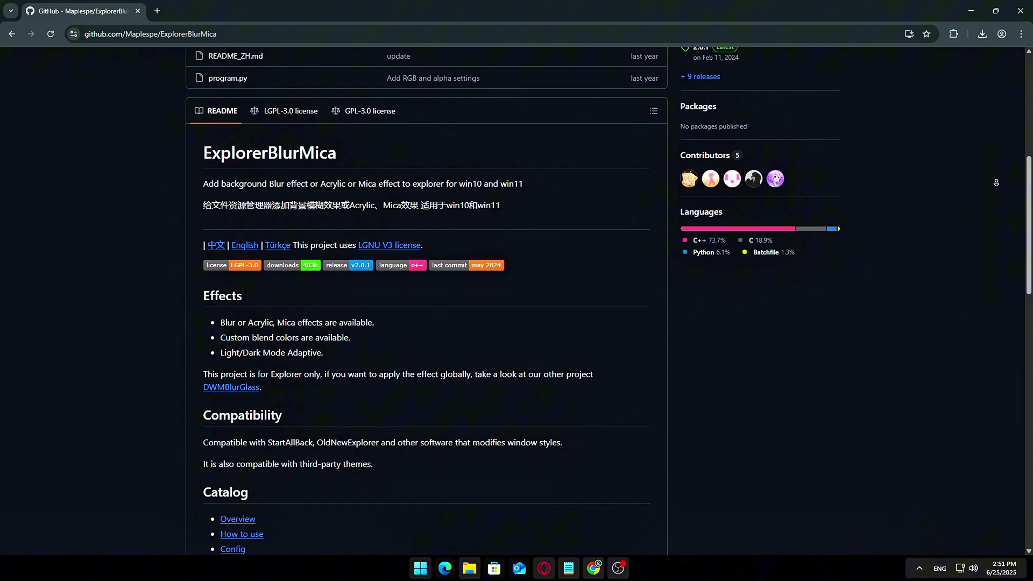
pyautogui.scroll(-1, 996, 182)
pyautogui.scroll(-2, 995, 183)
pyautogui.scroll(-1, 995, 182)
pyautogui.scroll(-1, 996, 183)
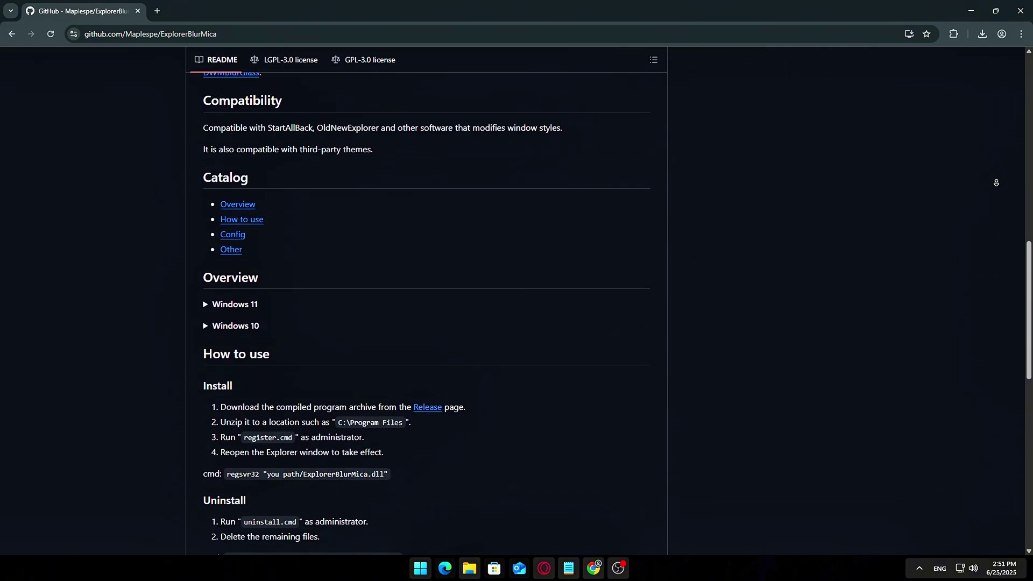
pyautogui.scroll(-2, 995, 182)
pyautogui.scroll(-1, 996, 184)
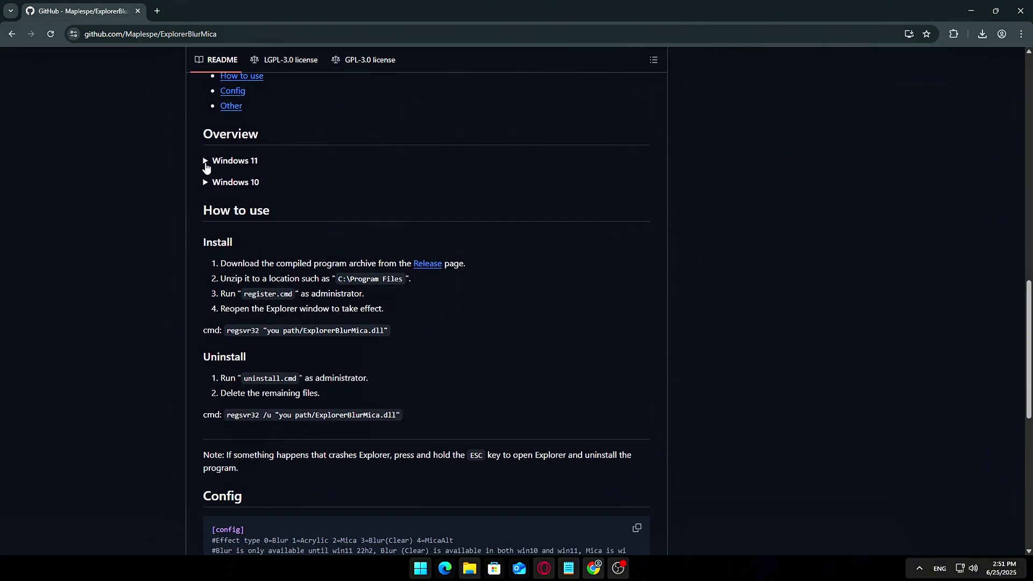
pyautogui.click(206, 168)
# Read through the expanded Windows 11 overview section.
pyautogui.scroll(-2, 481, 335)
pyautogui.scroll(-1, 480, 335)
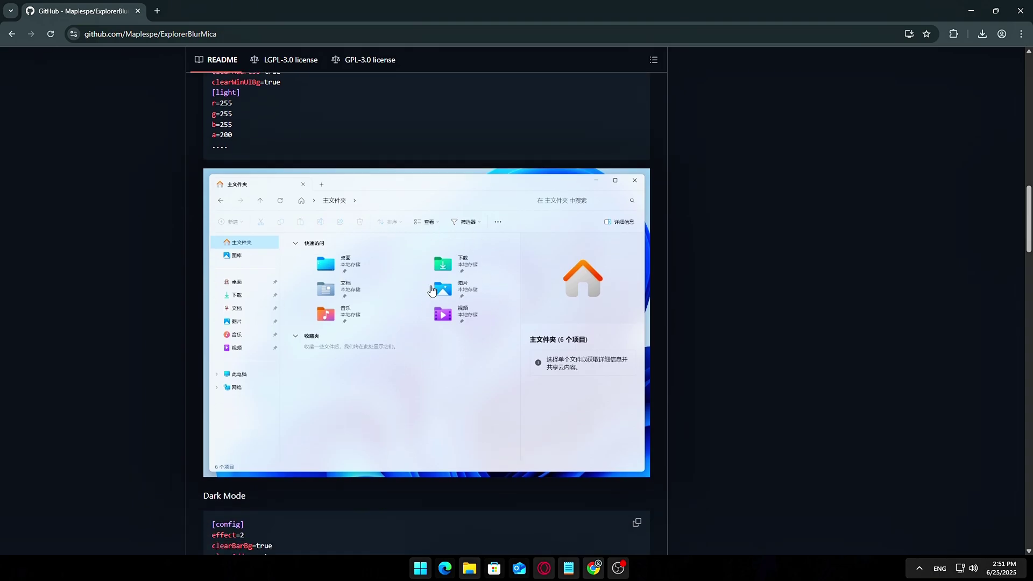
pyautogui.scroll(-4, 431, 291)
pyautogui.scroll(-2, 424, 307)
pyautogui.scroll(-2, 427, 333)
pyautogui.scroll(-1, 432, 357)
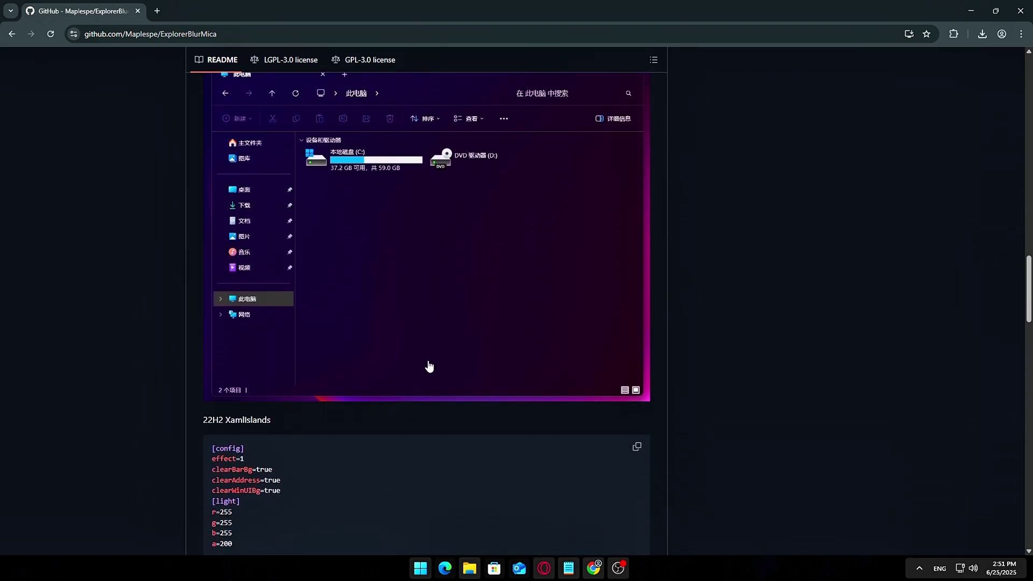
pyautogui.scroll(-4, 429, 367)
pyautogui.scroll(-4, 463, 366)
pyautogui.scroll(-4, 409, 349)
pyautogui.scroll(-5, 393, 328)
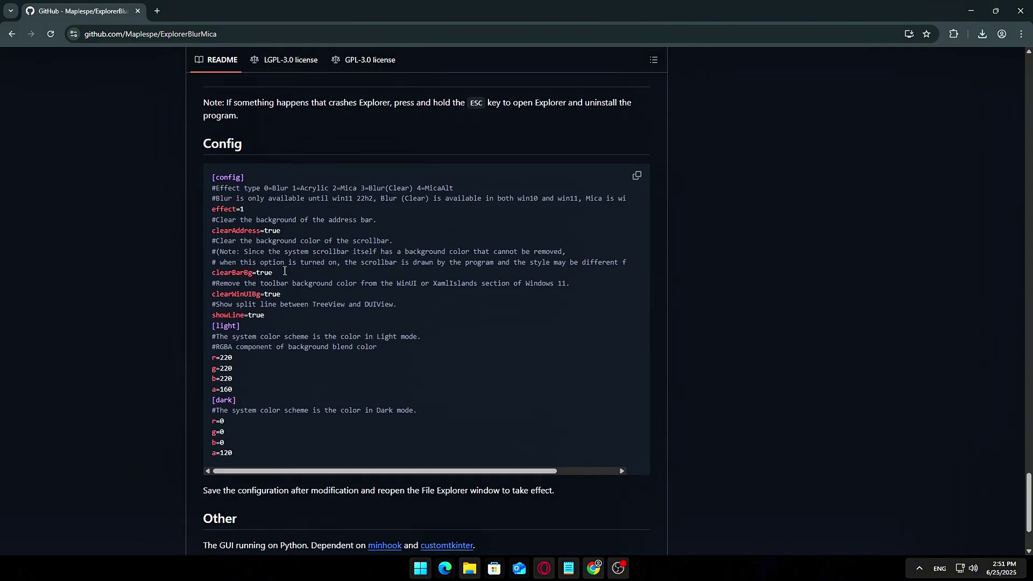
pyautogui.scroll(-3, 285, 270)
pyautogui.scroll(20, 846, 138)
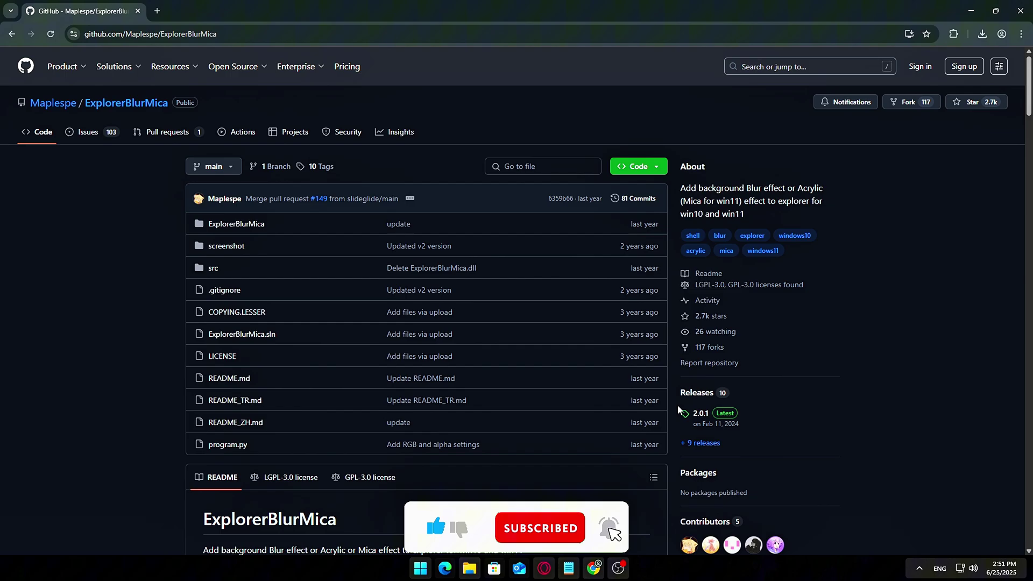
# Download Release_x64.zip from the ExplorerBlurMica 2.0.1 release assets.
pyautogui.click(679, 409)
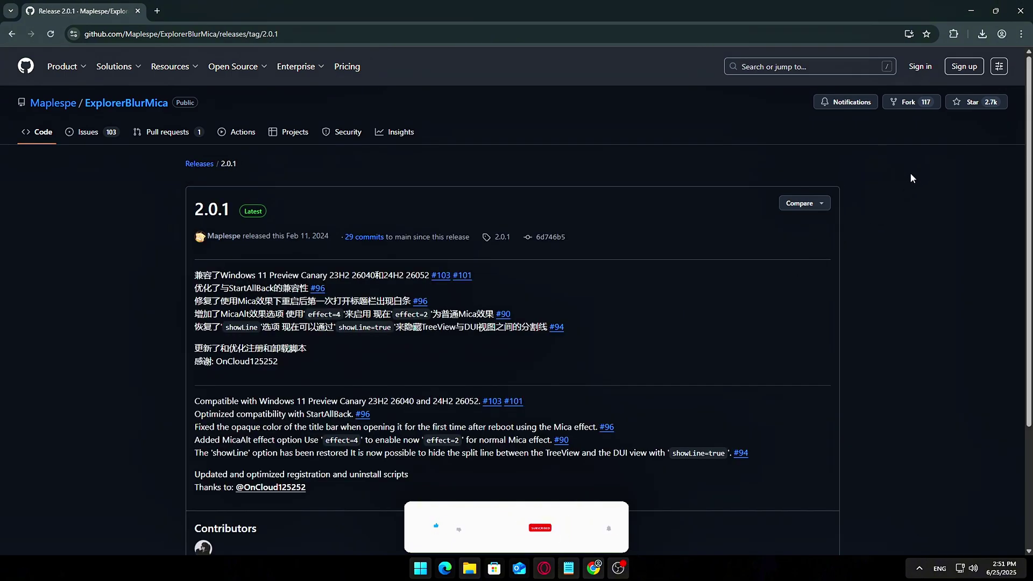
pyautogui.scroll(-2, 1012, 224)
pyautogui.scroll(-2, 1012, 224)
pyautogui.scroll(-1, 1012, 224)
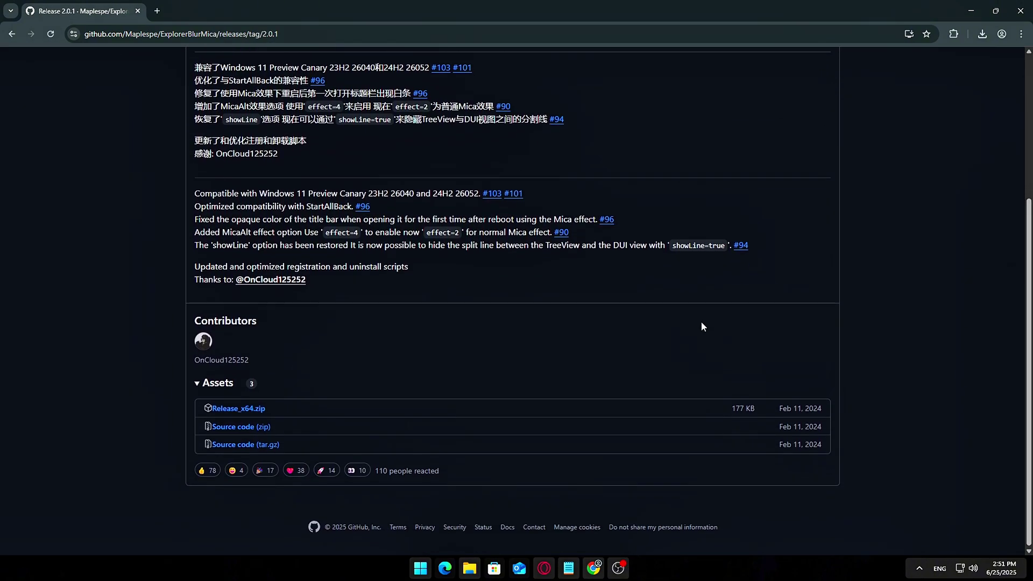
pyautogui.click(197, 383)
pyautogui.click(197, 447)
pyautogui.click(236, 409)
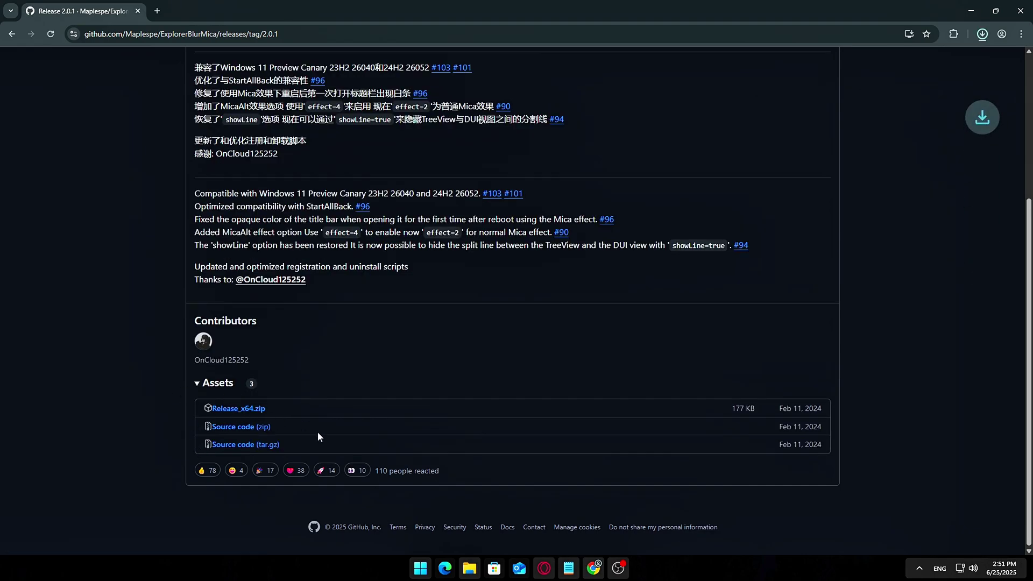
# Extract Release_x64.zip, open its Release subfolder and bring up register.cmd's context menu.
pyautogui.rightClick(292, 312)
pyautogui.moveTo(347, 266)
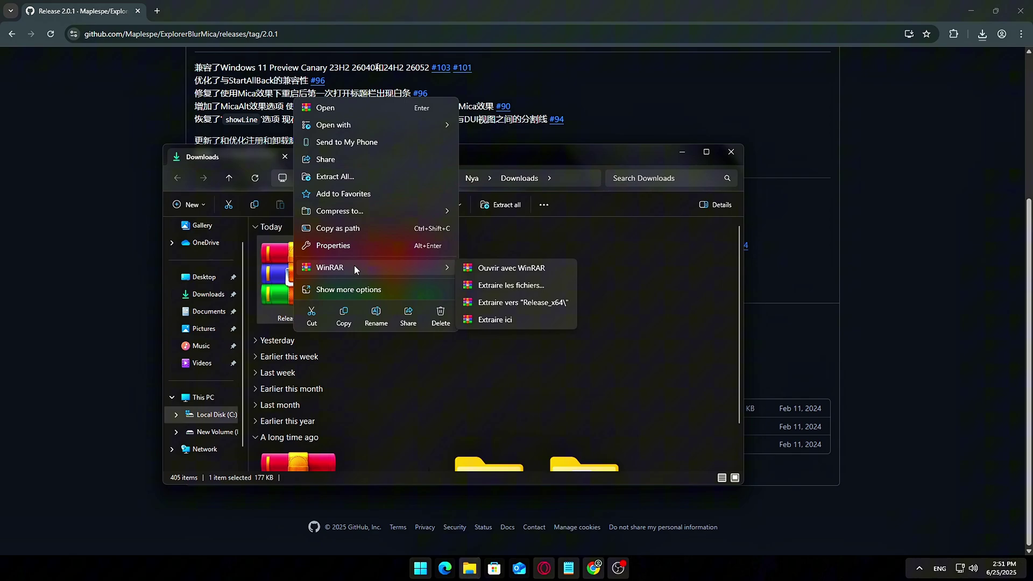
pyautogui.click(489, 305)
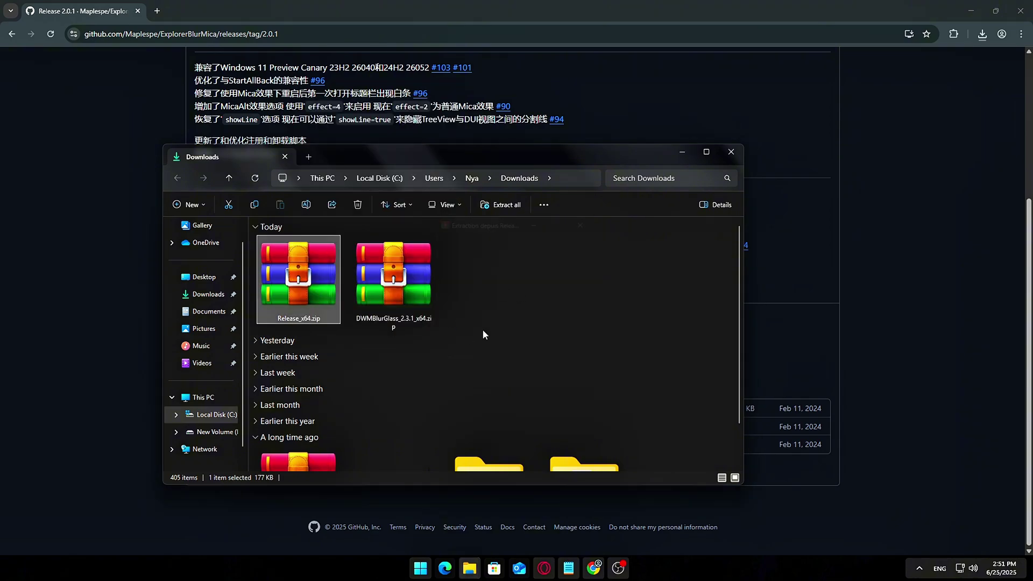
pyautogui.doubleClick(495, 301)
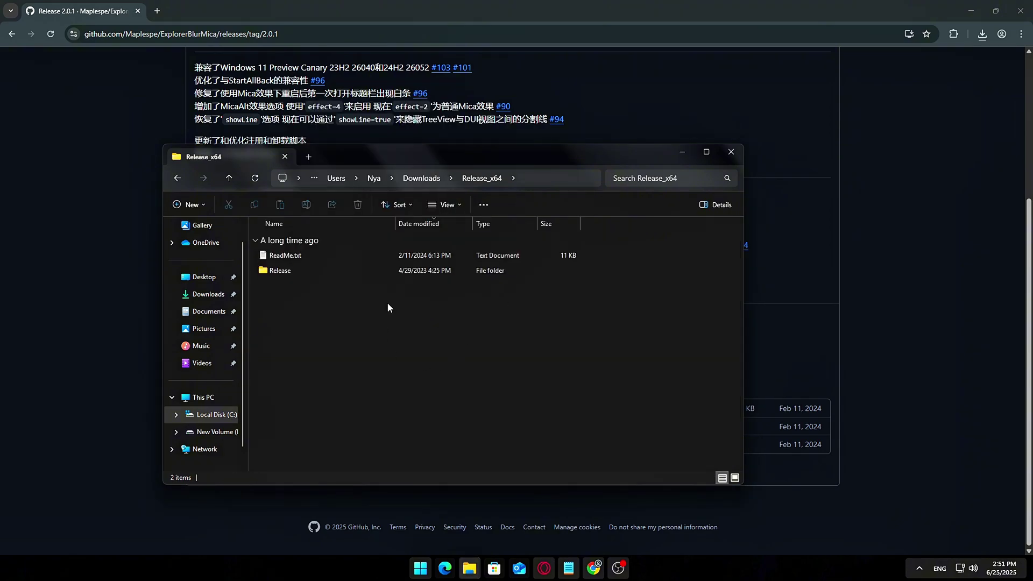
pyautogui.doubleClick(290, 270)
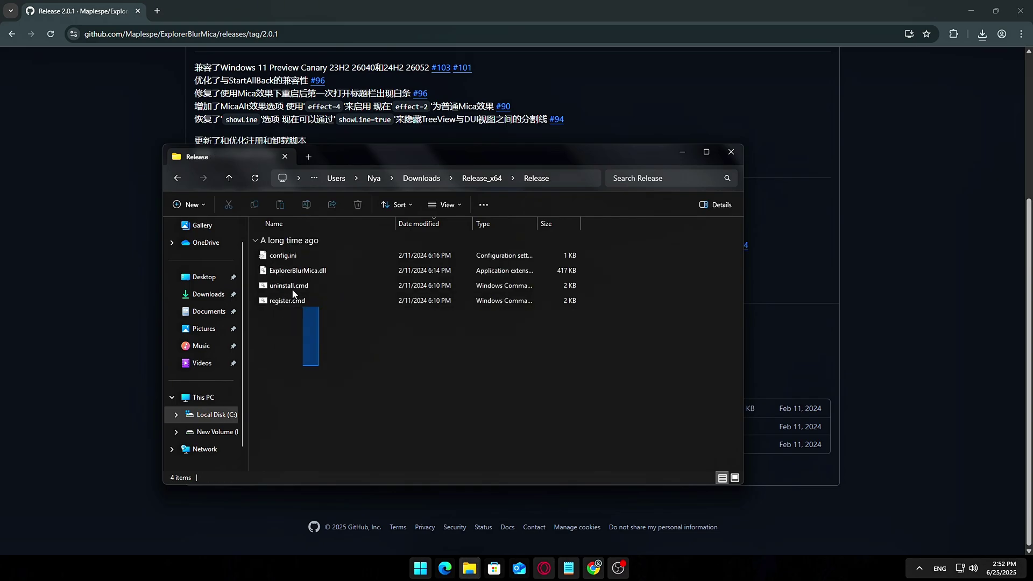
pyautogui.moveTo(293, 293); pyautogui.dragTo(295, 270)
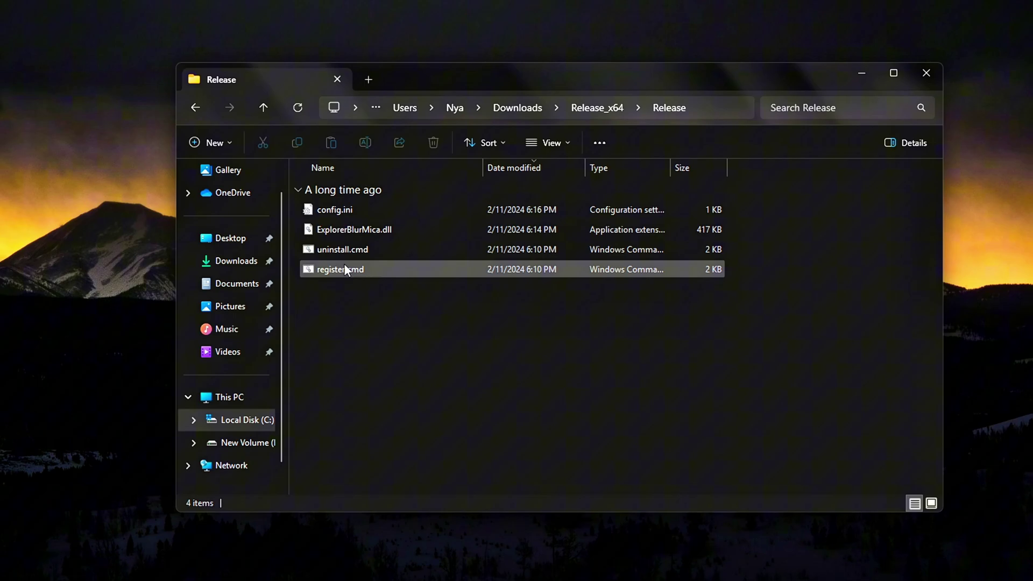
pyautogui.rightClick(283, 293)
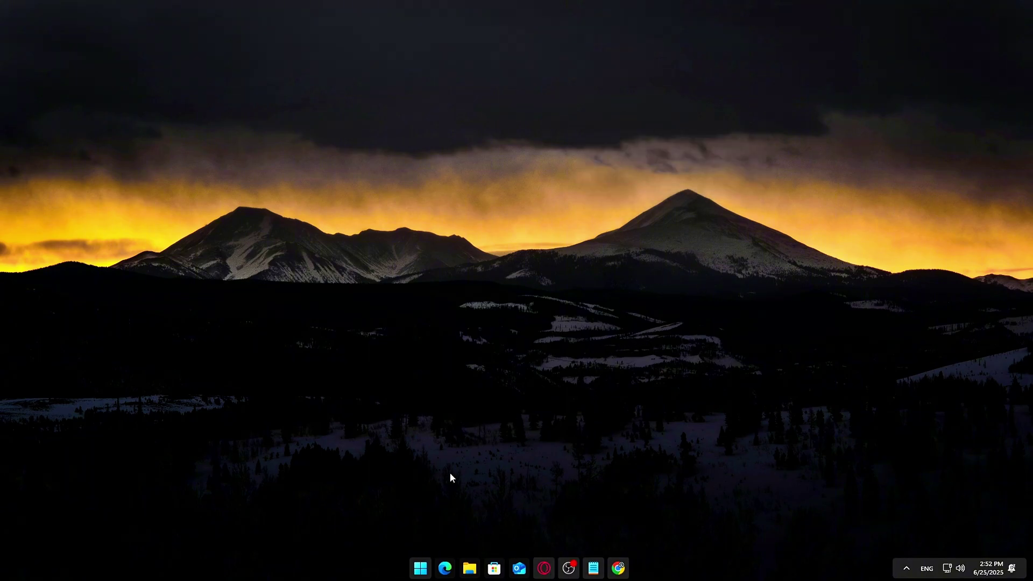
# Reopen Downloads > Release_x64 > Release in File Explorer and select register.cmd.
pyautogui.click(469, 568)
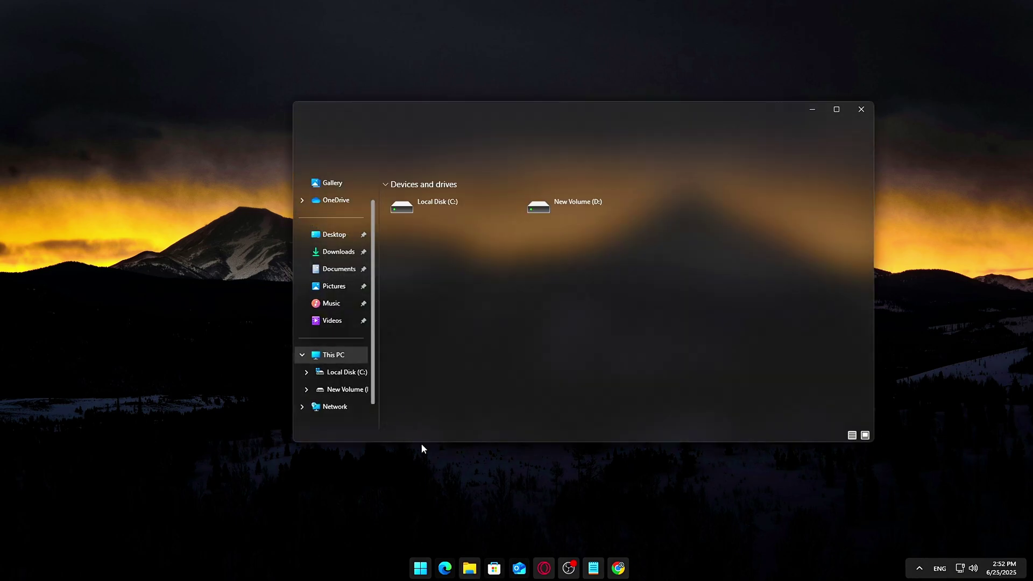
pyautogui.moveTo(702, 117)
pyautogui.mouseDown()
pyautogui.moveTo(606, 172)
pyautogui.moveTo(665, 141)
pyautogui.mouseUp()
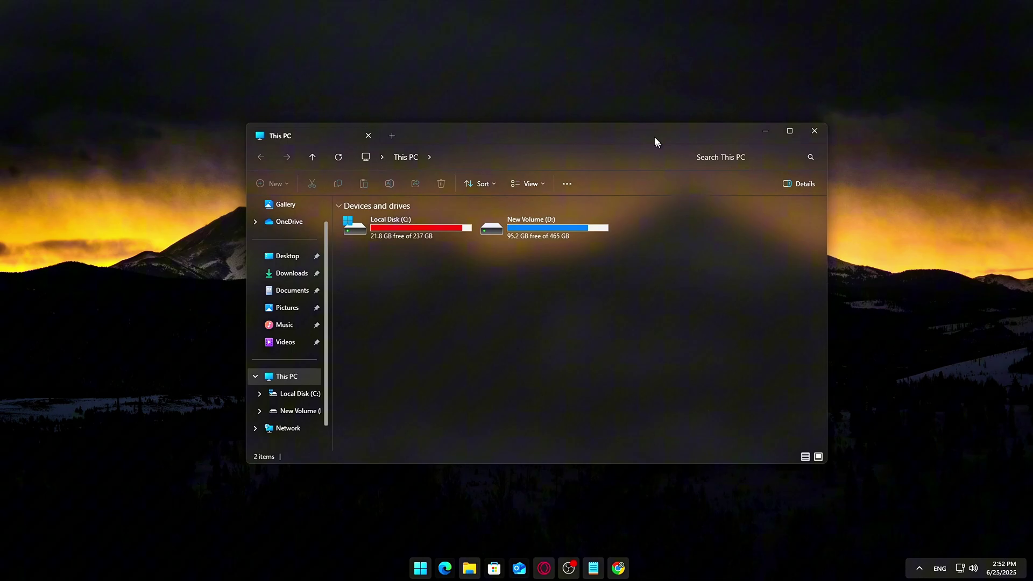
pyautogui.click(252, 269)
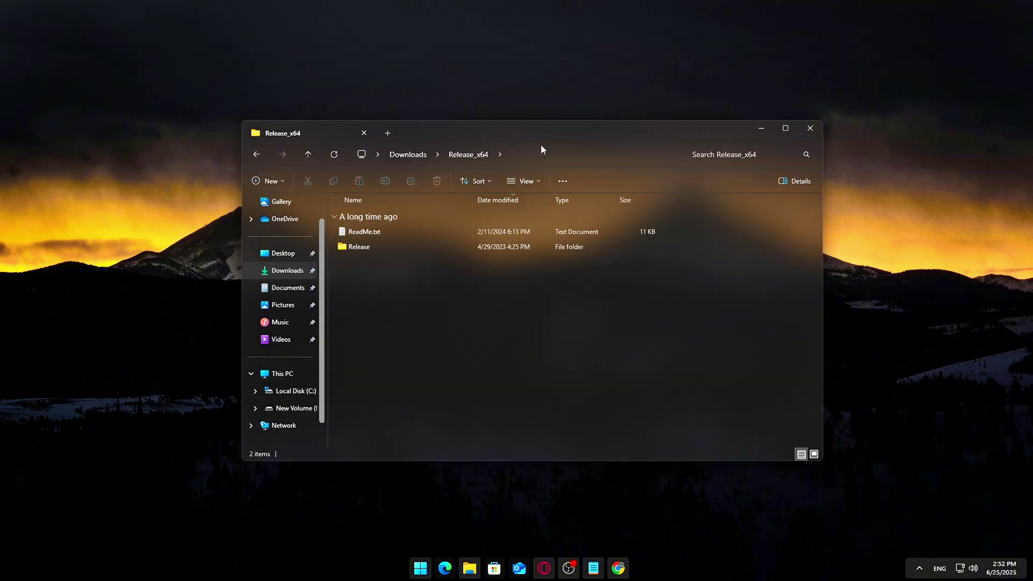
pyautogui.moveTo(577, 128); pyautogui.dragTo(559, 127)
pyautogui.keyDown('ctrl'); pyautogui.scroll(1, 453, 327); pyautogui.keyUp('ctrl')
pyautogui.keyDown('ctrl'); pyautogui.scroll(1, 452, 327); pyautogui.keyUp('ctrl')
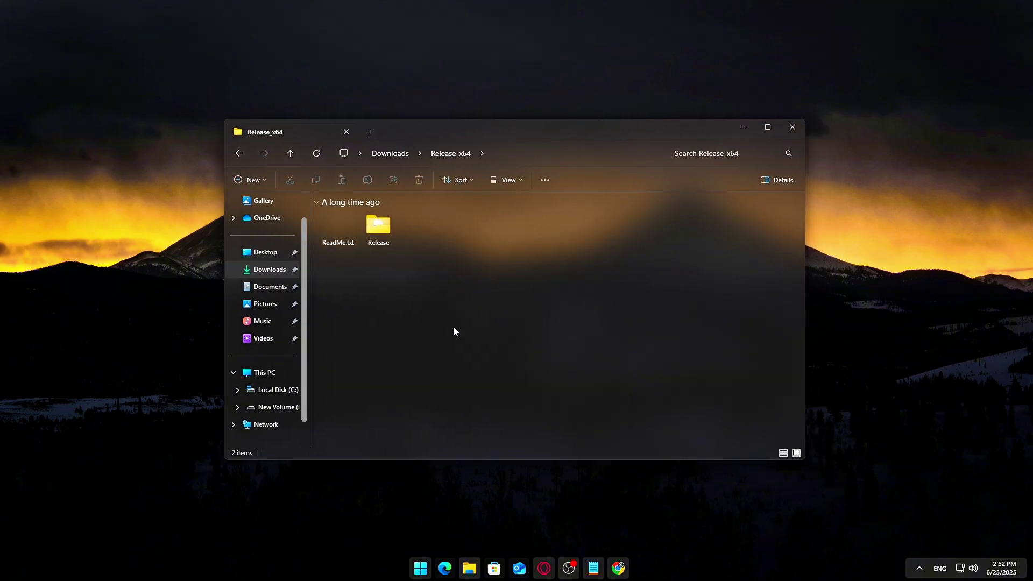
pyautogui.keyDown('ctrl'); pyautogui.scroll(2, 452, 327); pyautogui.keyUp('ctrl')
pyautogui.doubleClick(421, 244)
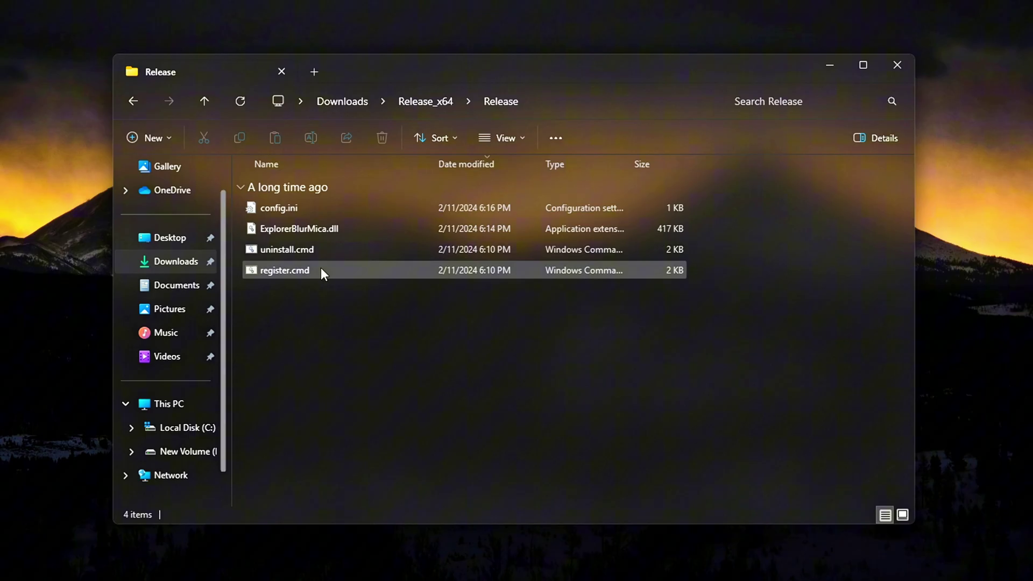
pyautogui.click(349, 277)
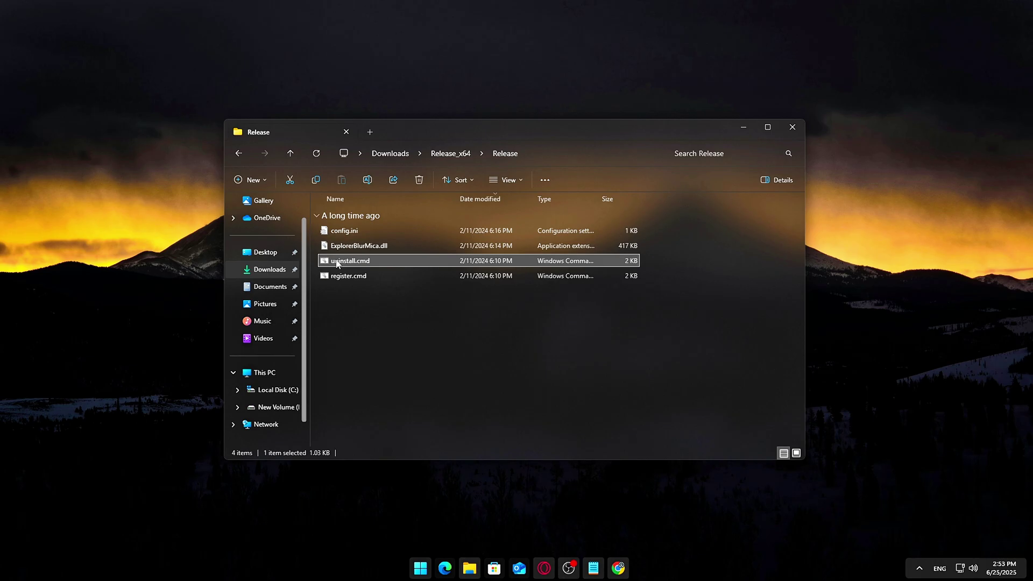
# Run uninstall.cmd from the Release folder as administrator.
pyautogui.rightClick(364, 260)
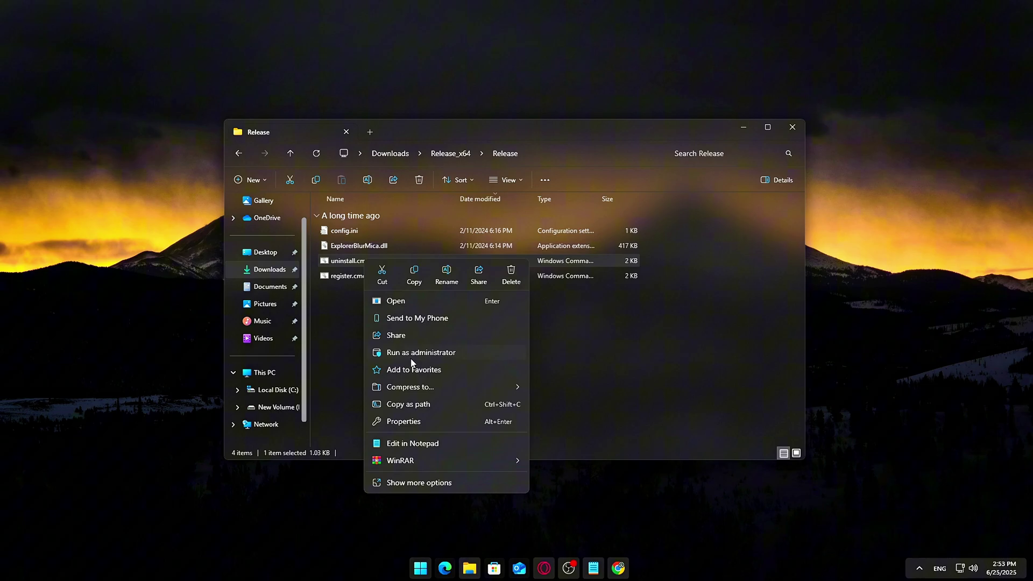
pyautogui.click(446, 351)
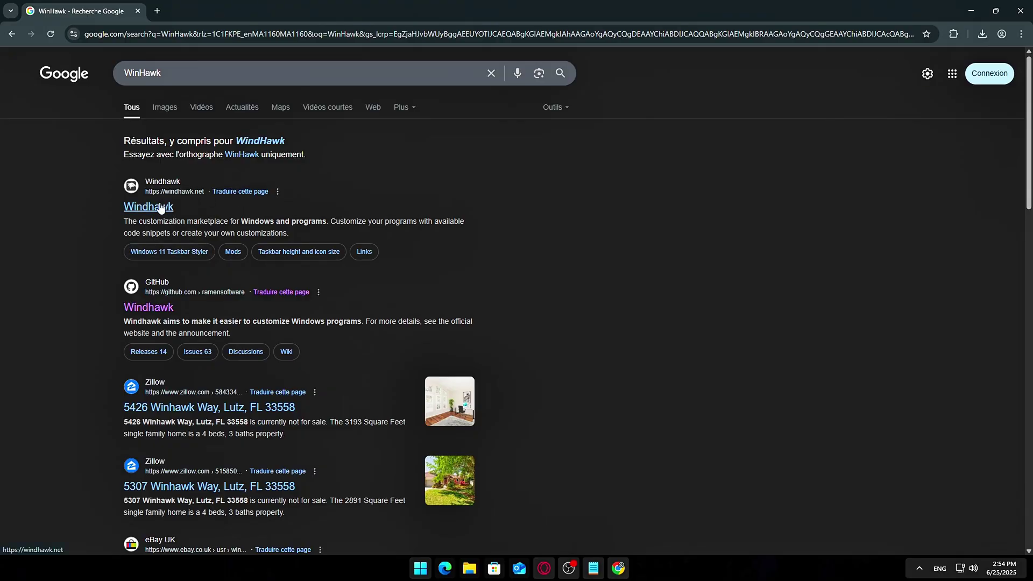
# Open the windhawk.net and Windhawk GitHub results in new tabs and view windhawk.net.
pyautogui.middleClick(160, 208)
pyautogui.middleClick(156, 310)
pyautogui.hotkey('ctrl', 'Tab')
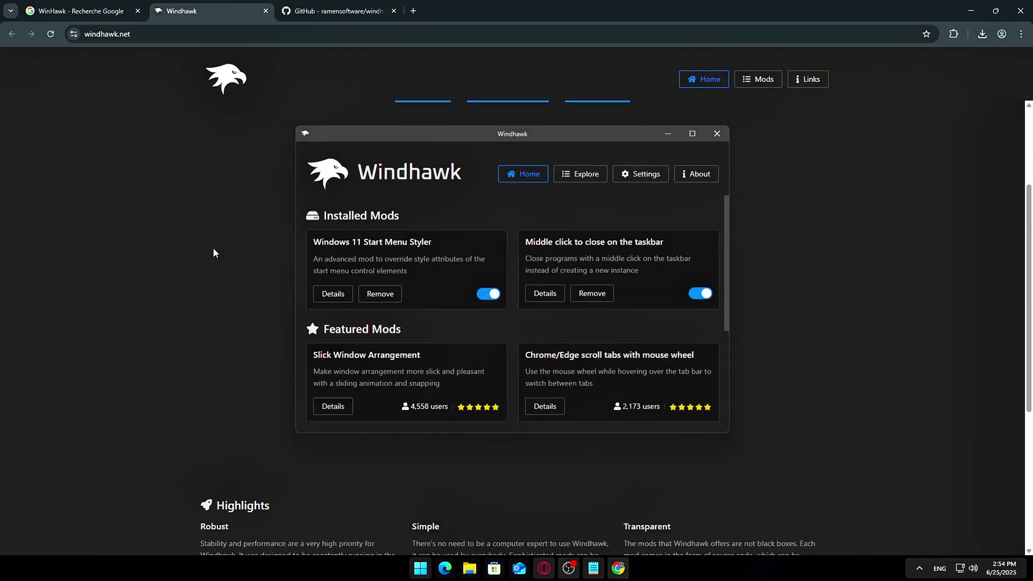
pyautogui.scroll(-5, 553, 370)
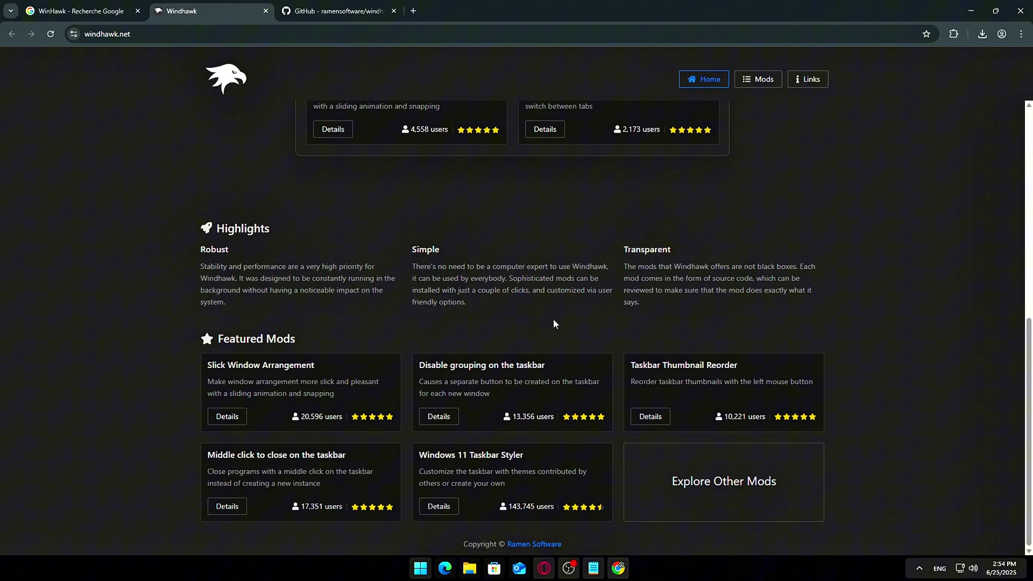
# Look over the Windhawk GitHub release page, then return to the top of windhawk.net.
pyautogui.click(307, 11)
pyautogui.scroll(-4, 624, 232)
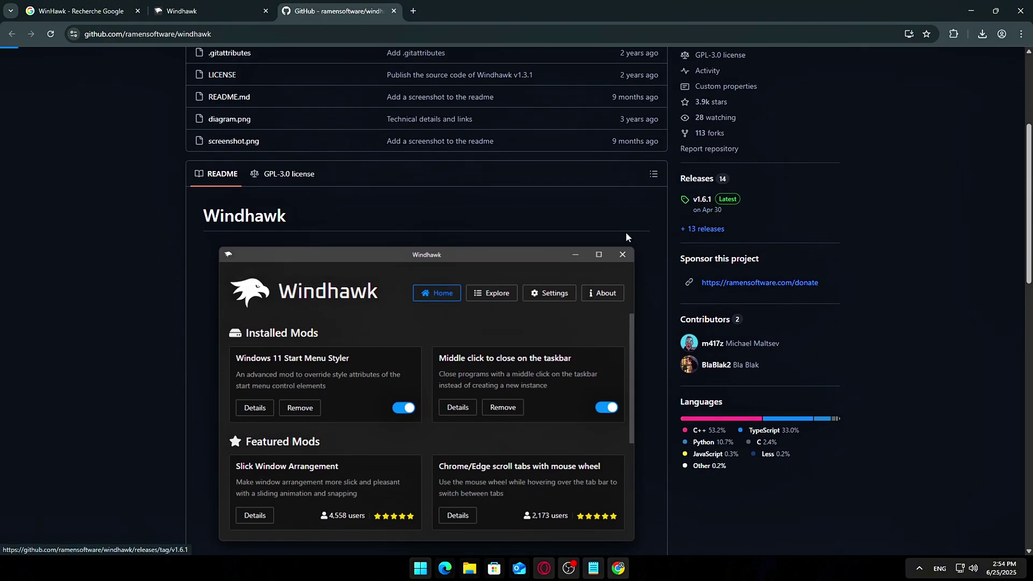
pyautogui.click(207, 11)
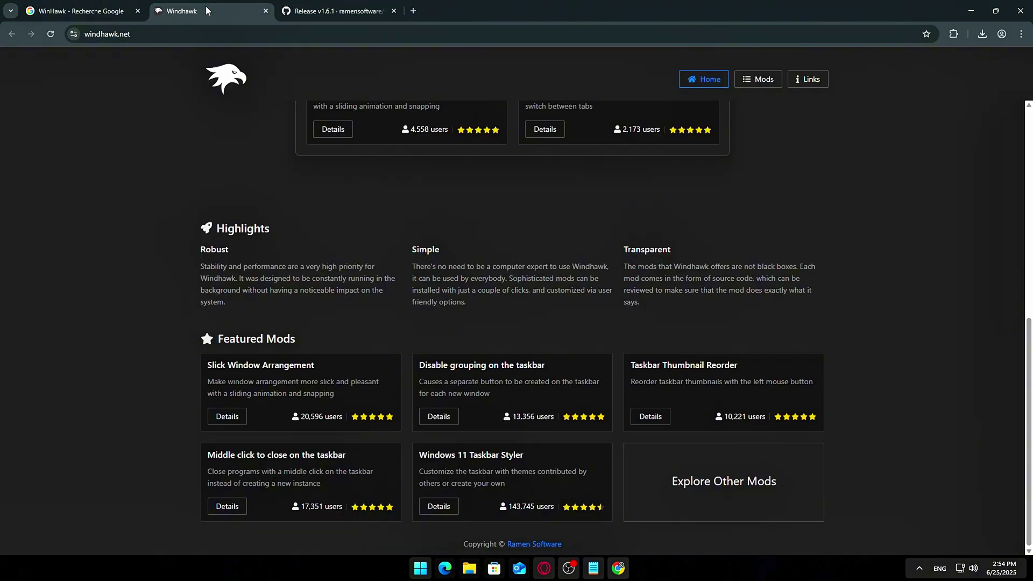
pyautogui.scroll(3, 134, 289)
pyautogui.scroll(5, 134, 290)
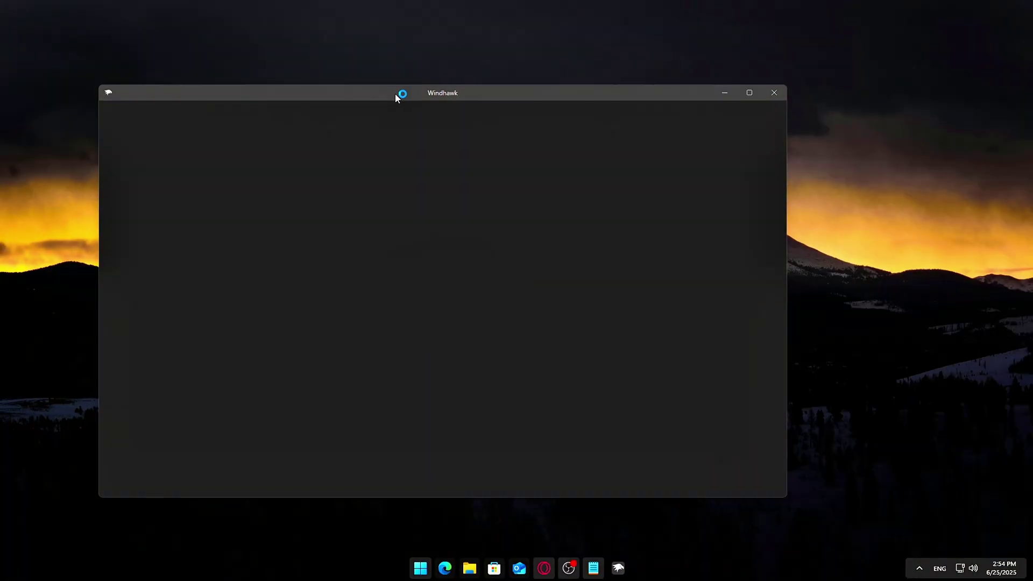
# Reposition Windhawk and open Windows 11 Start Menu Styler details from Explore Other Mods.
pyautogui.moveTo(395, 97); pyautogui.dragTo(462, 80)
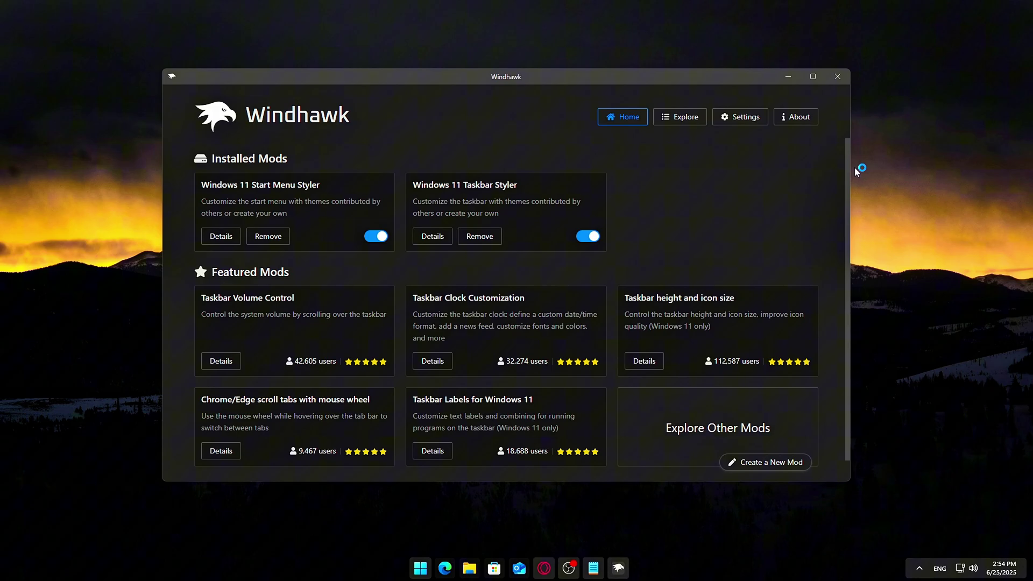
pyautogui.scroll(-2, 855, 188)
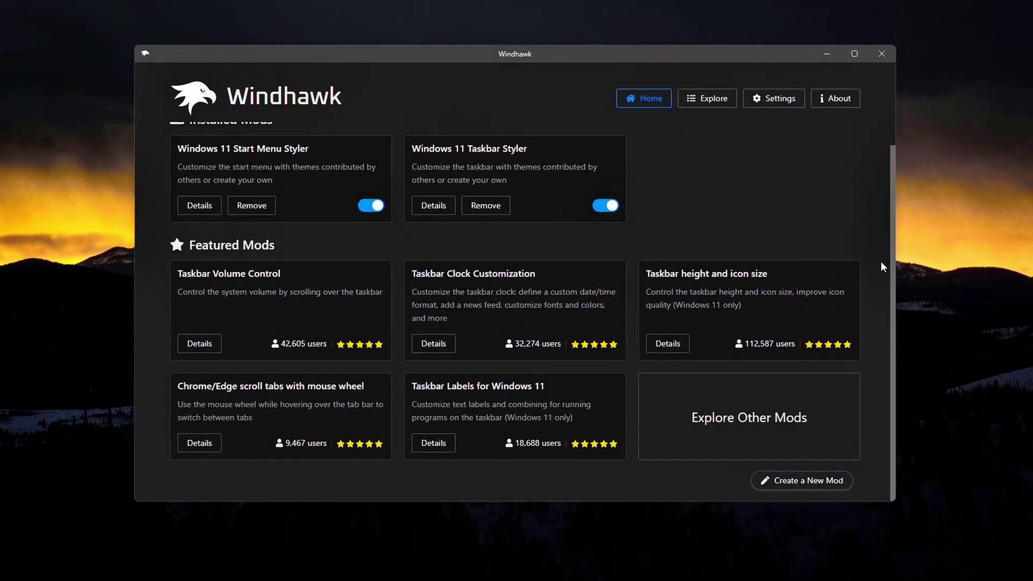
pyautogui.scroll(1, 807, 215)
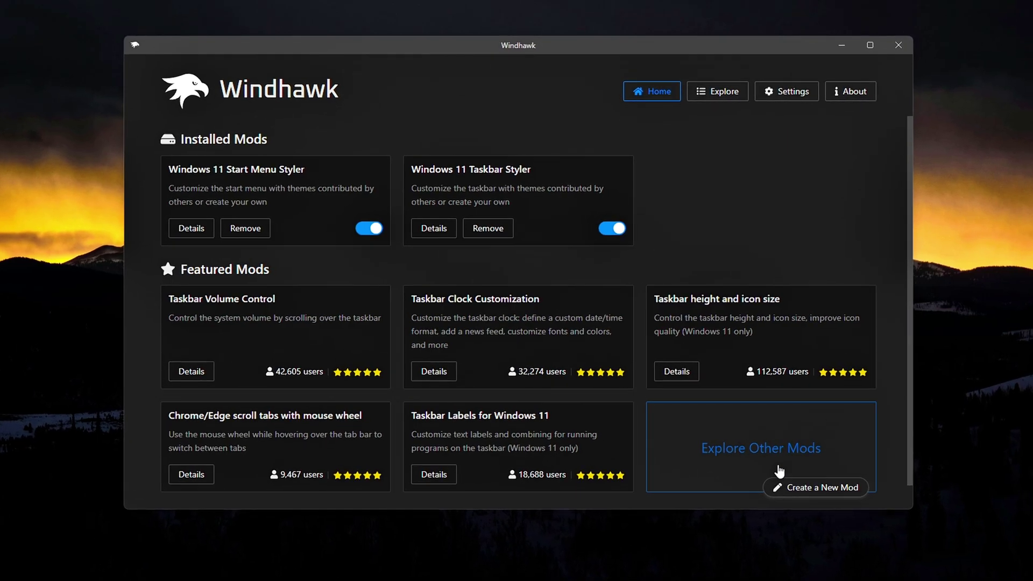
pyautogui.click(786, 475)
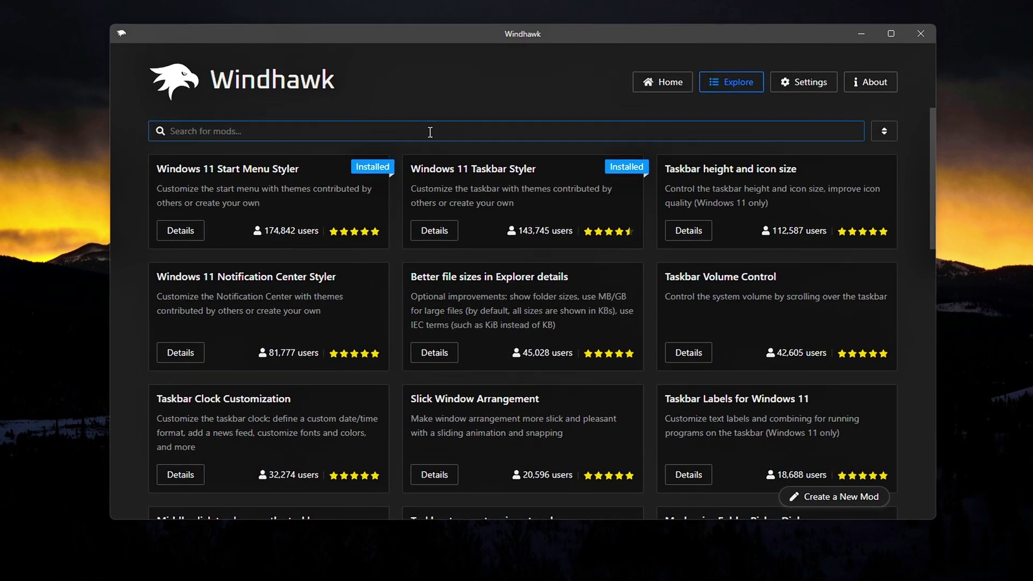
pyautogui.click(161, 229)
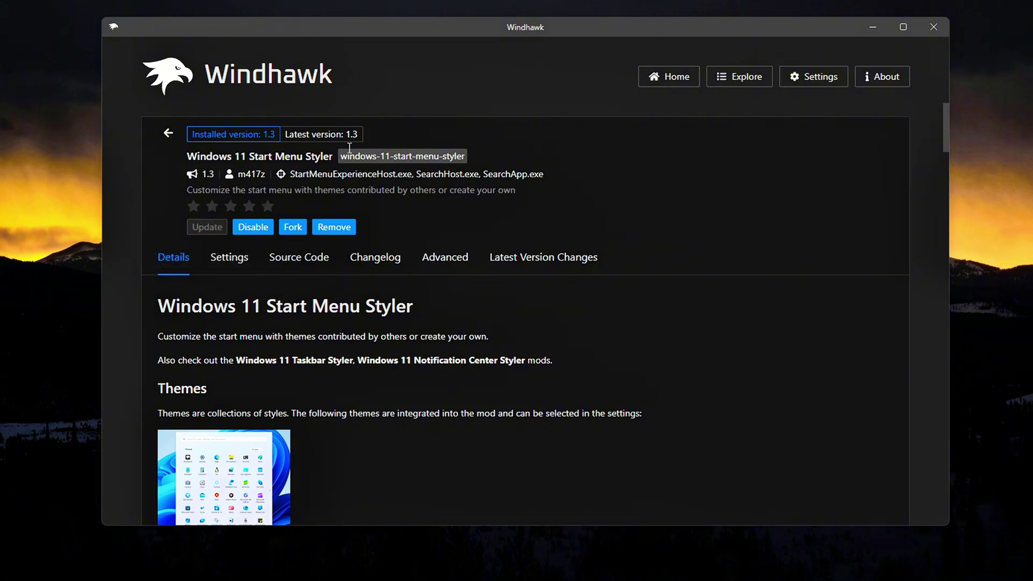
# Scroll to the top of windhawk.net and download the Windhawk installer.
pyautogui.click(217, 258)
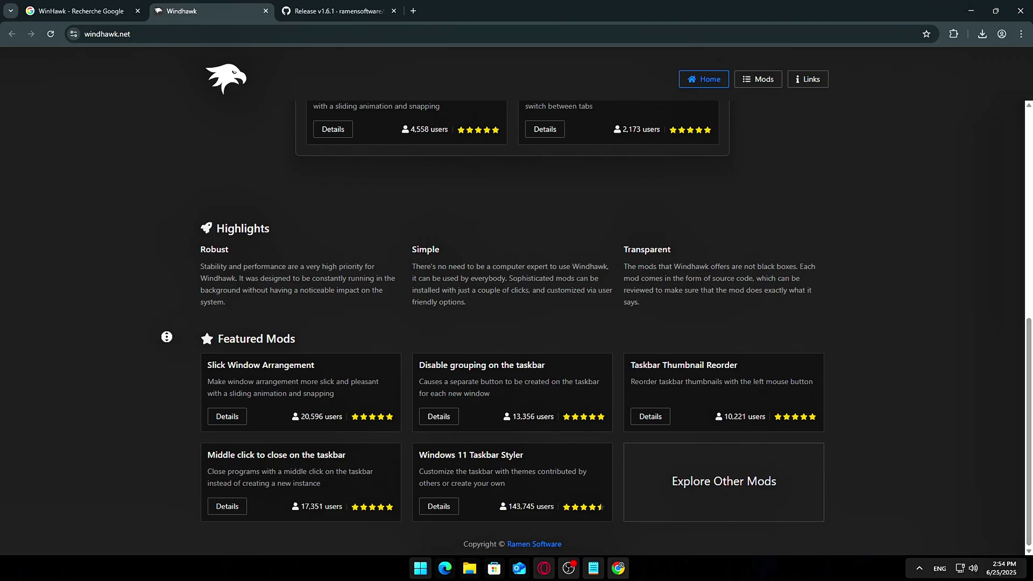
pyautogui.scroll(3, 133, 292)
pyautogui.scroll(5, 133, 293)
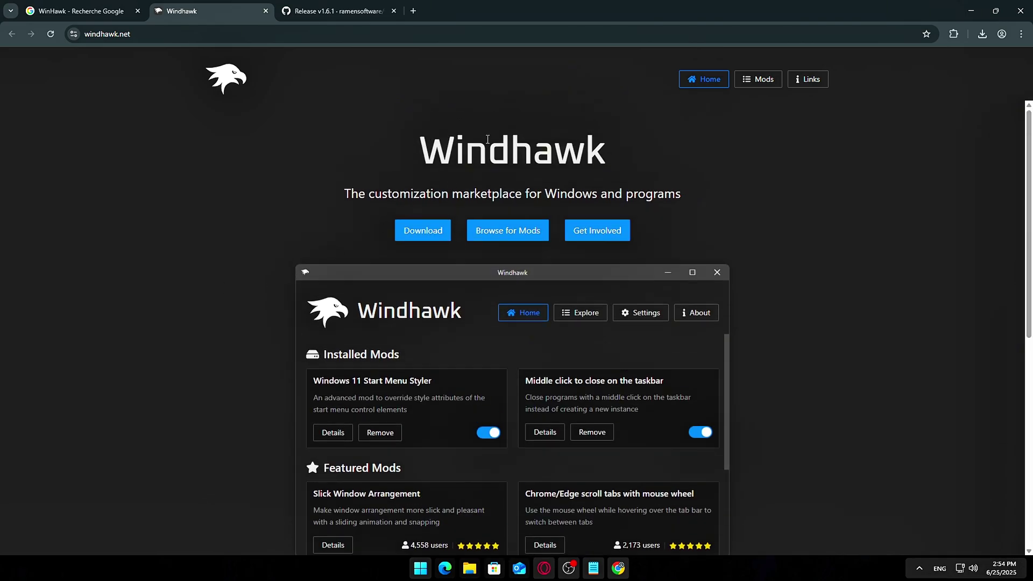
pyautogui.click(442, 231)
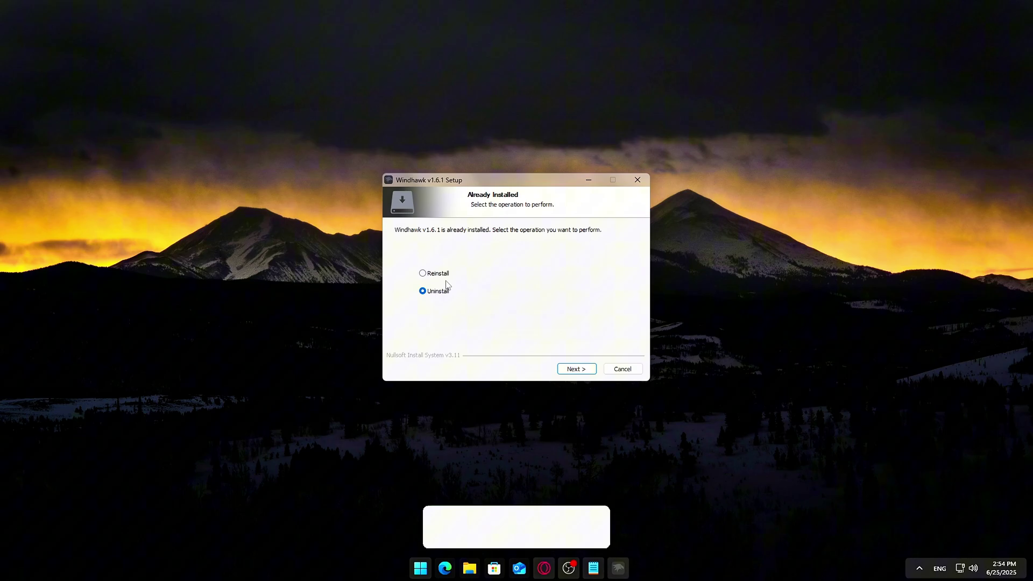
# Cancel the redundant Windhawk setup and reopen Windows 11 Start Menu Styler details from the catalogue.
pyautogui.click(623, 369)
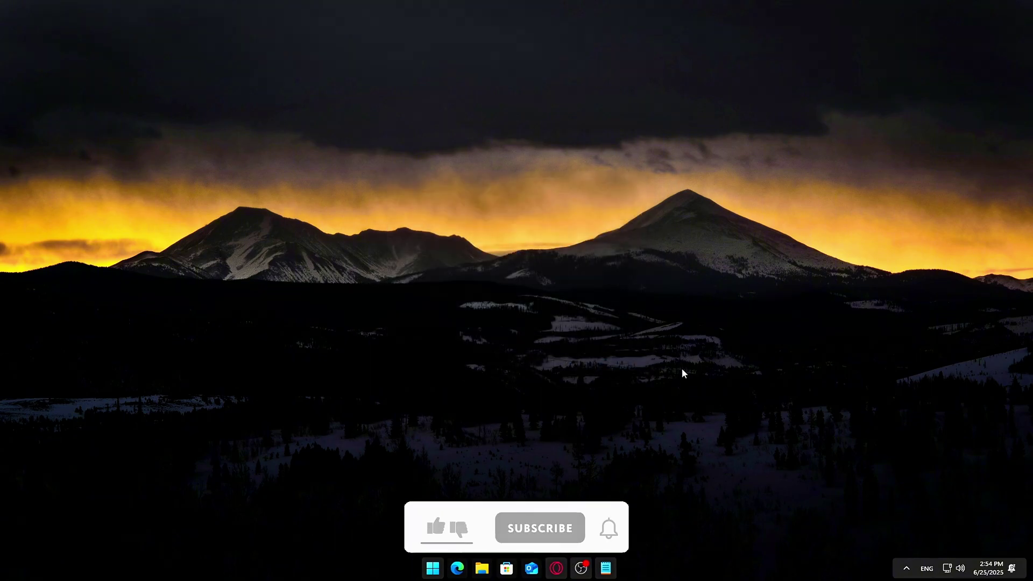
pyautogui.scroll(-2, 846, 158)
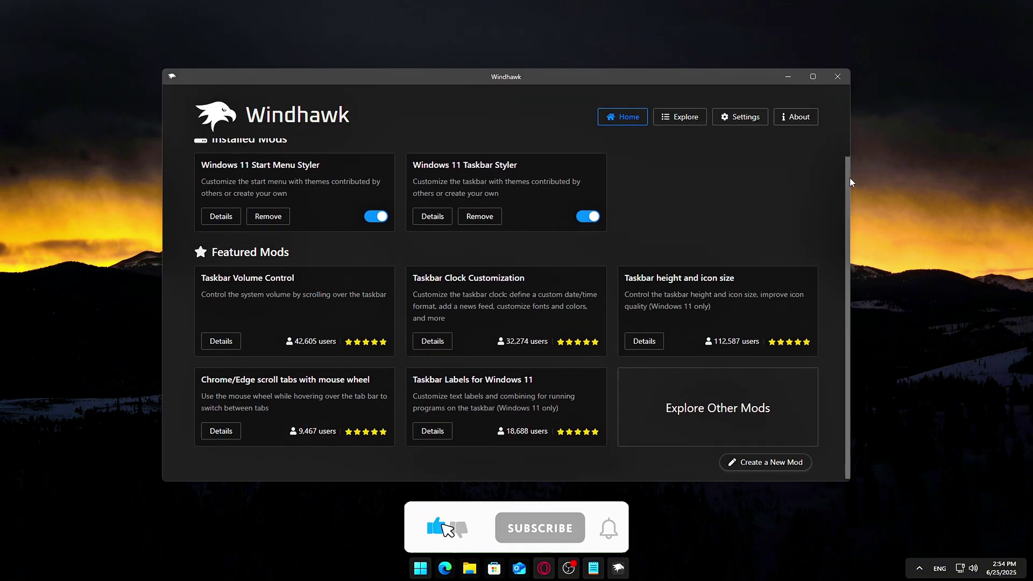
pyautogui.scroll(2, 844, 218)
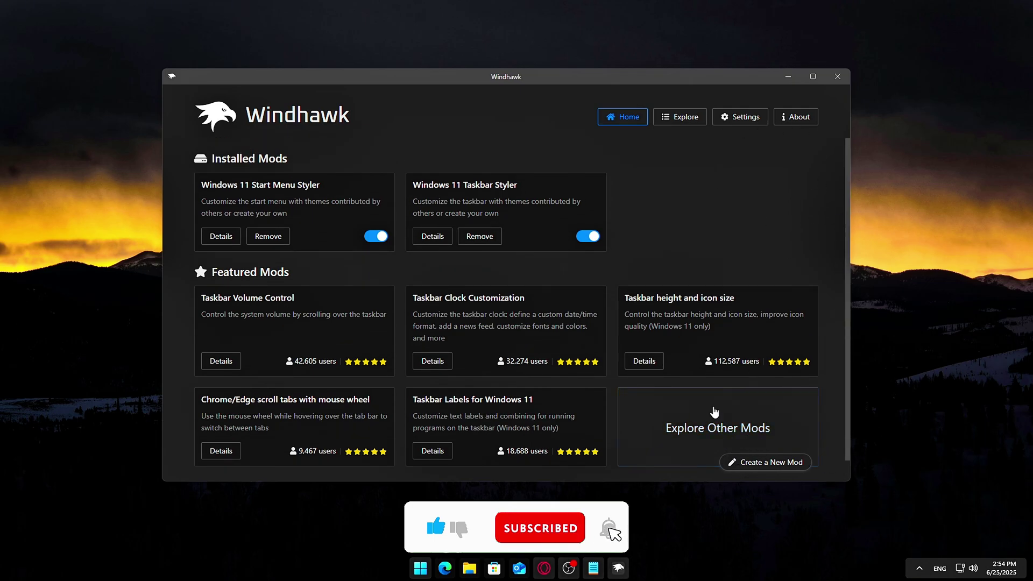
pyautogui.click(724, 429)
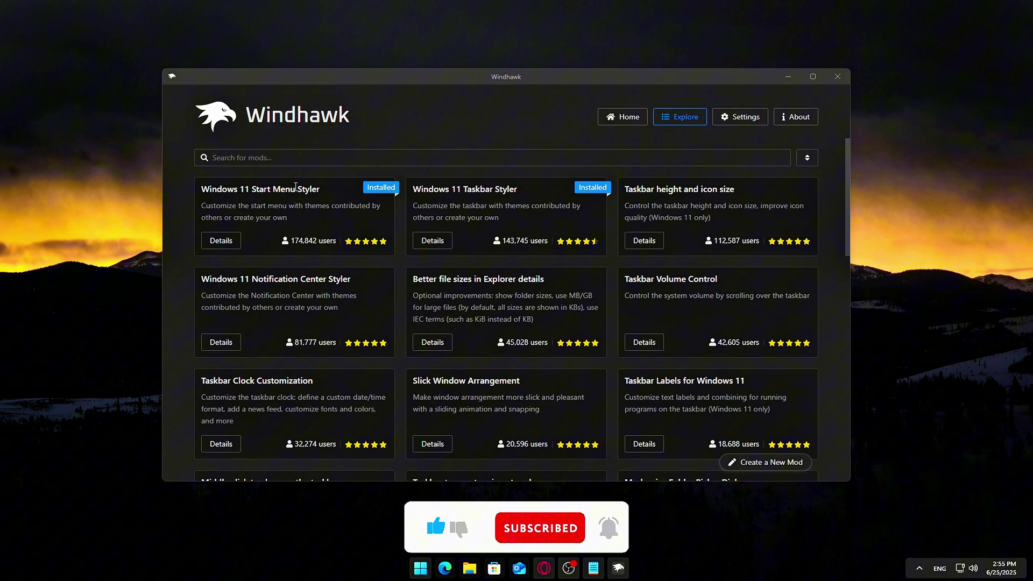
pyautogui.moveTo(355, 192); pyautogui.dragTo(213, 189)
pyautogui.click(220, 240)
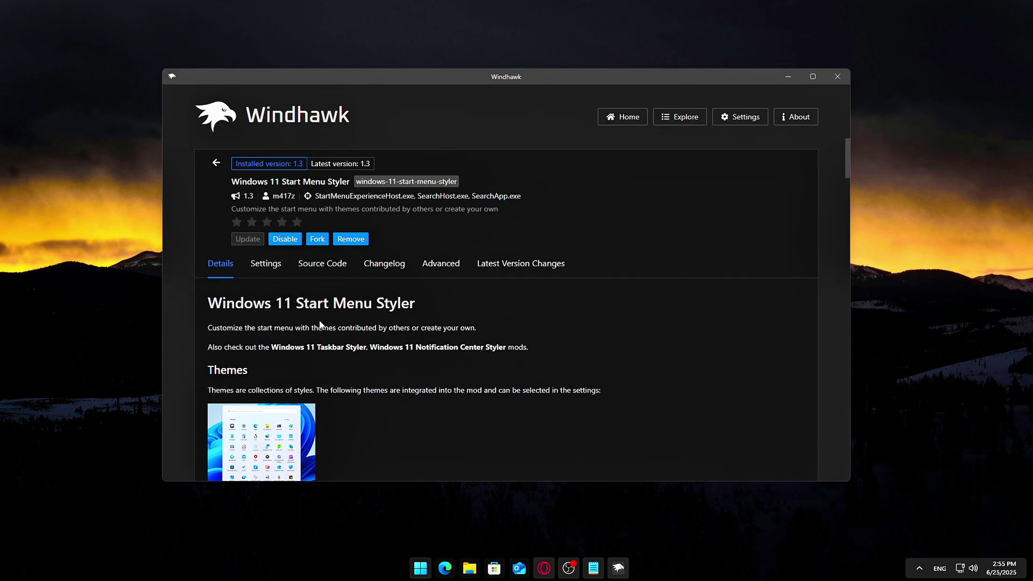
# Review the Start Menu Styler theme list in Settings, keeping TranslucentStartMenu.
pyautogui.click(259, 264)
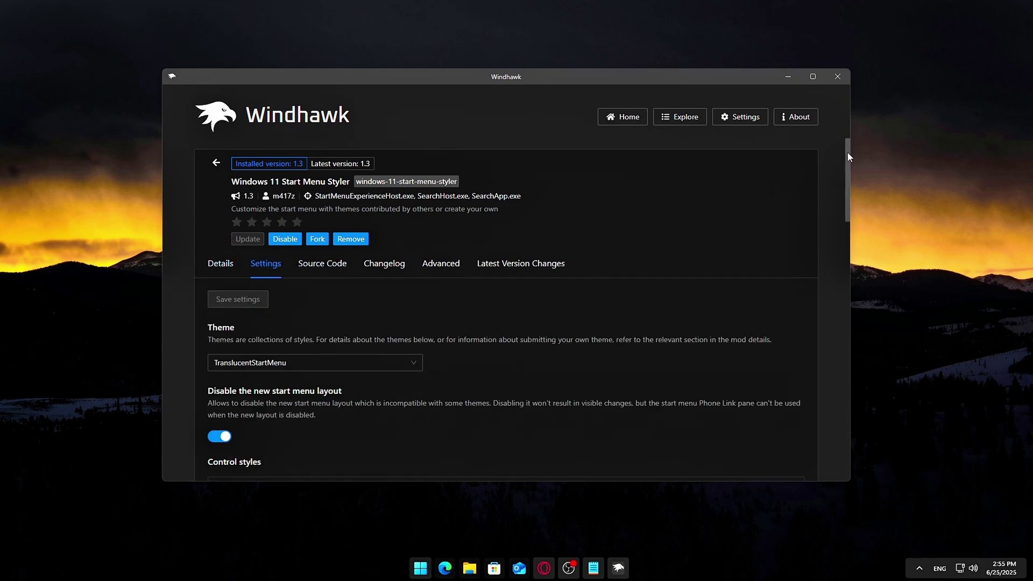
pyautogui.scroll(-2, 847, 157)
pyautogui.click(334, 254)
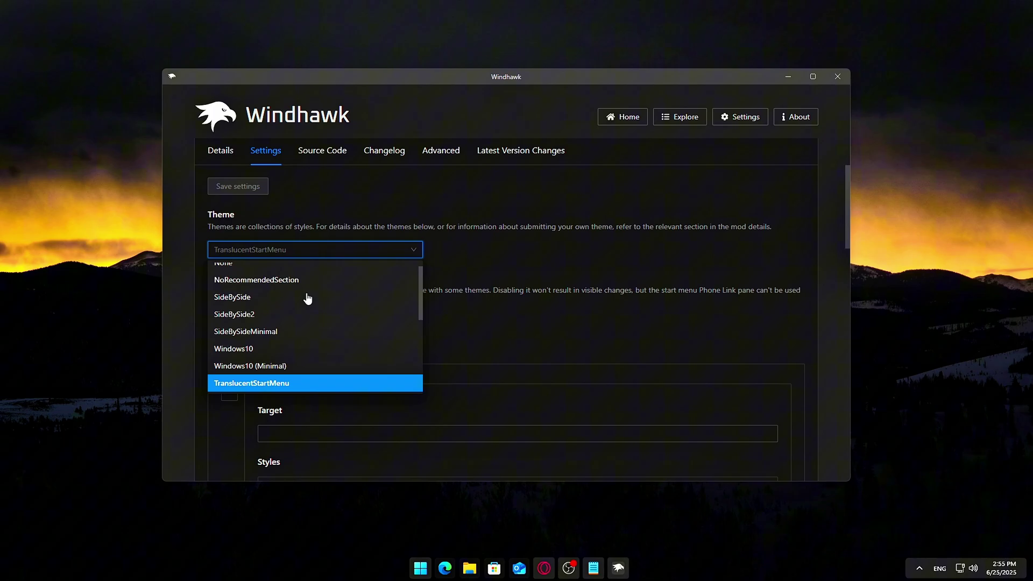
pyautogui.scroll(-2, 307, 295)
pyautogui.scroll(-1, 289, 357)
pyautogui.scroll(2, 316, 301)
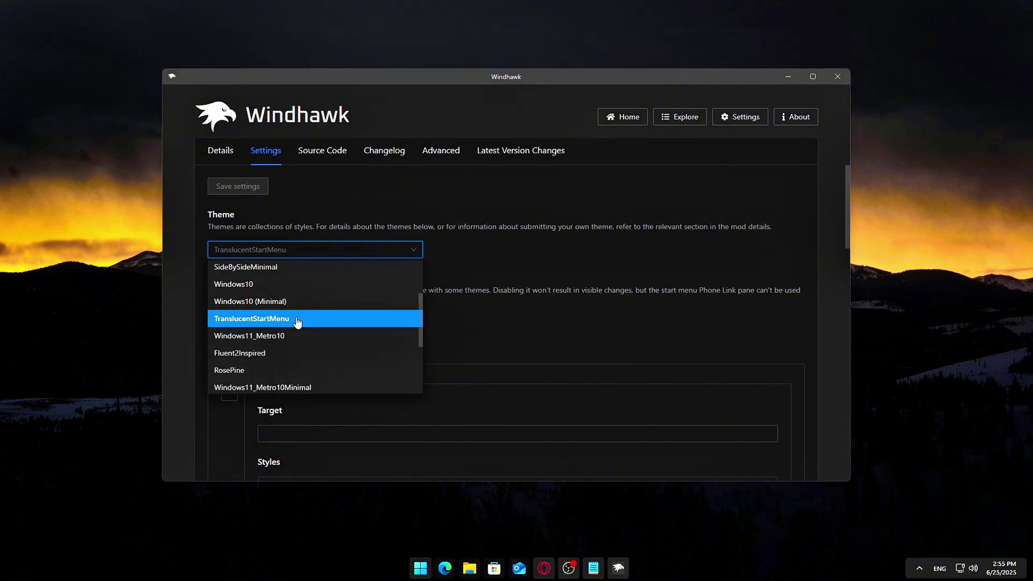
pyautogui.click(277, 319)
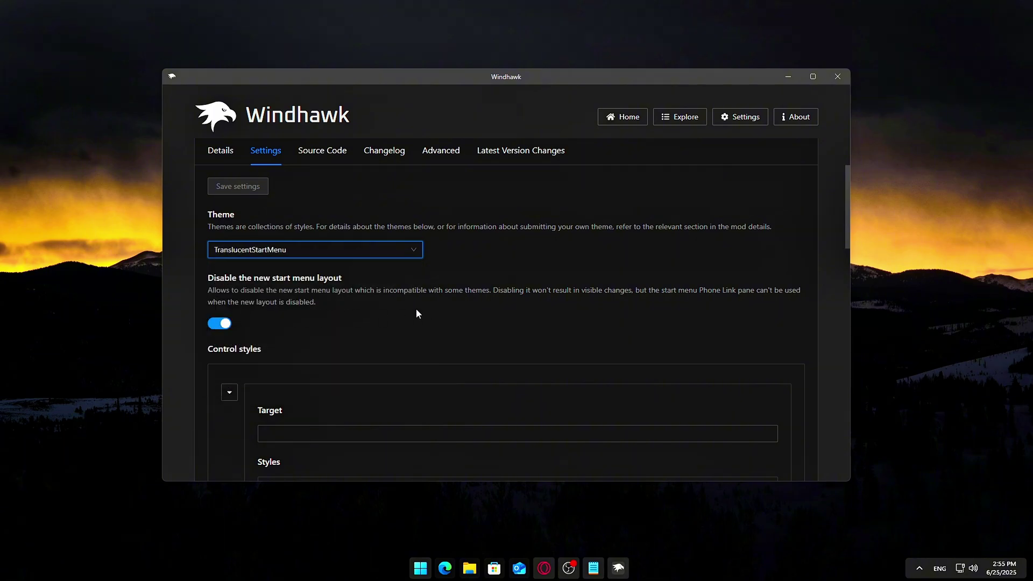
# Save the Windows10 (Minimal) theme and preview it in the Start menu.
pyautogui.click(338, 251)
pyautogui.click(280, 300)
pyautogui.click(244, 186)
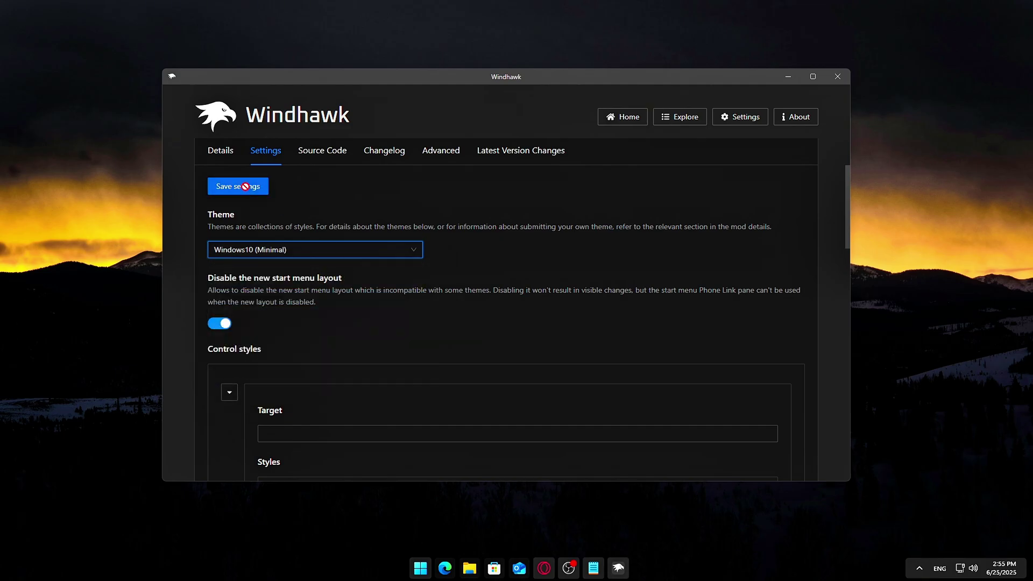
pyautogui.press('super')
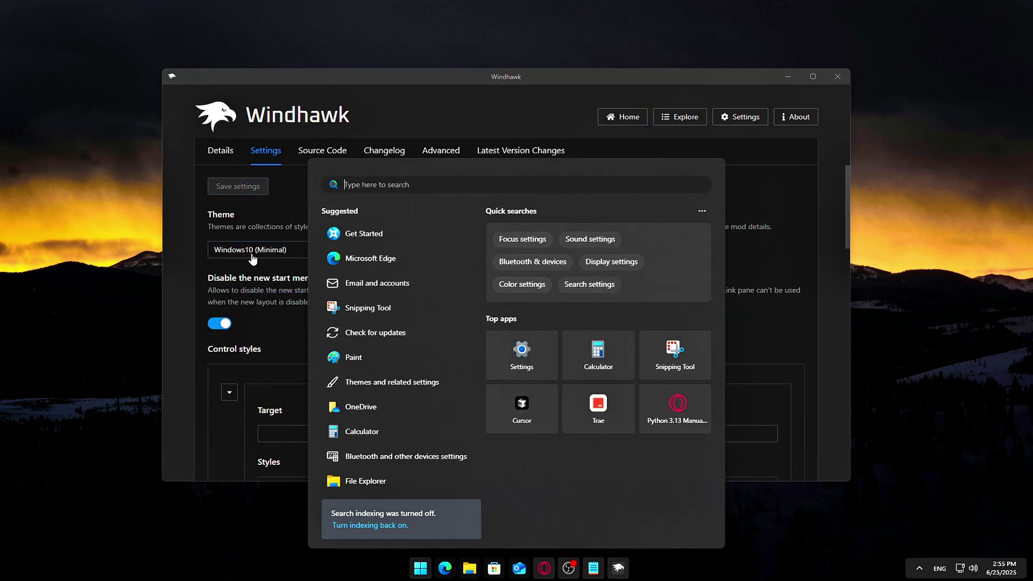
# Switch back to TranslucentStartMenu, save it, and preview the translucent Start menu.
pyautogui.click(252, 260)
pyautogui.click(269, 318)
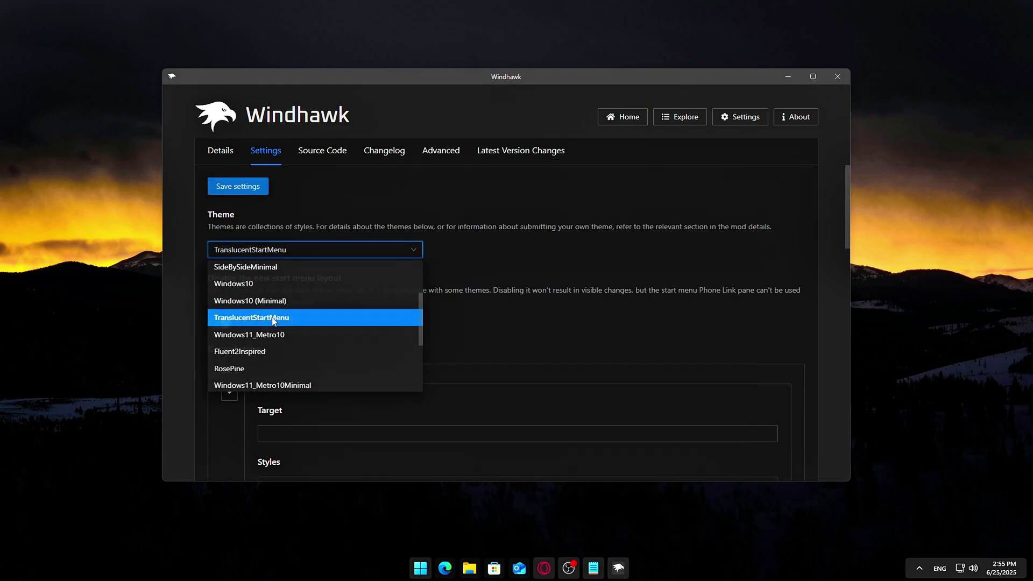
pyautogui.click(239, 187)
pyautogui.press('super')
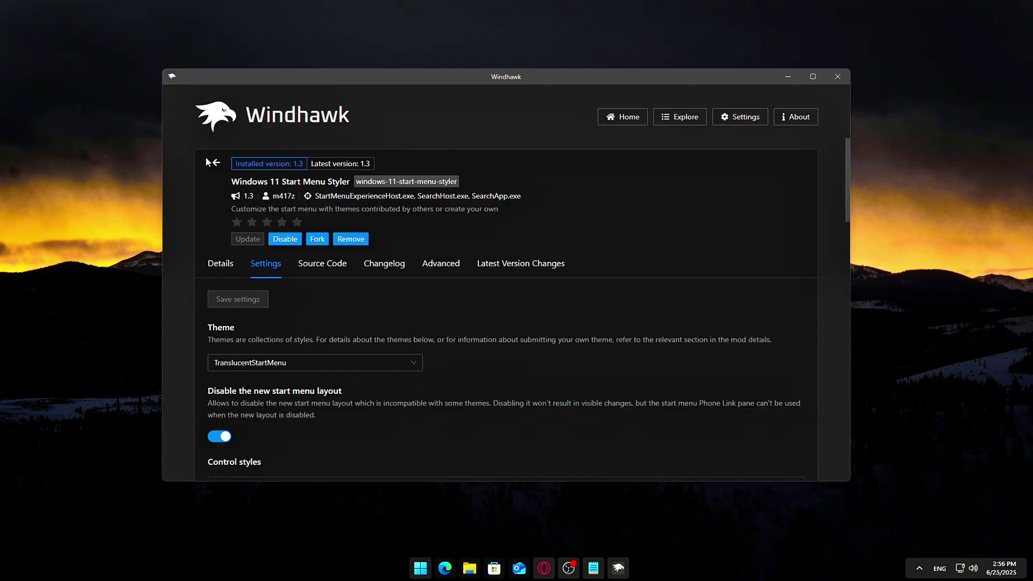
# Set the Windows 11 Taskbar Styler theme to TranslucentTaskbar in its settings.
pyautogui.click(216, 164)
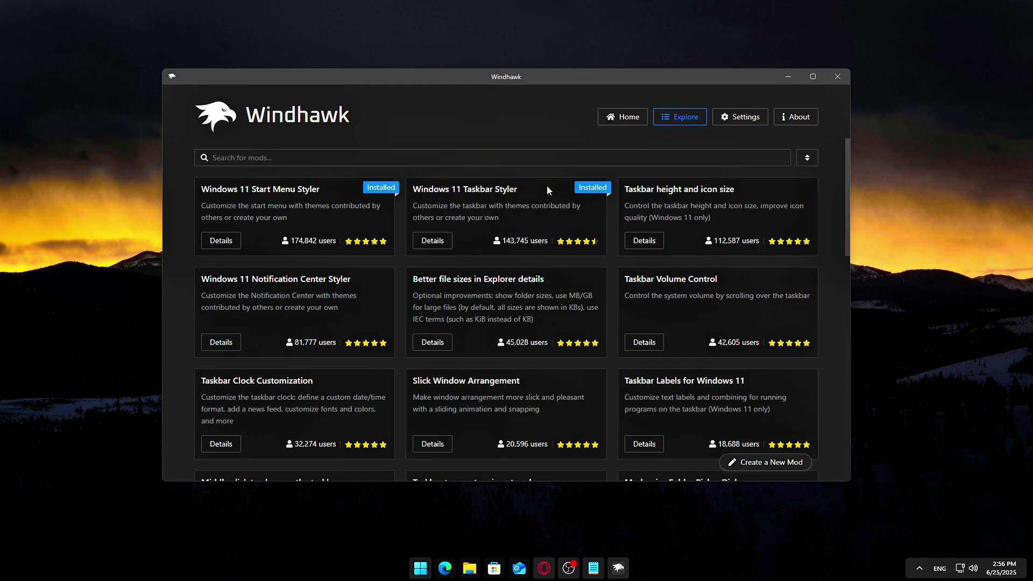
pyautogui.moveTo(547, 190); pyautogui.dragTo(290, 241)
pyautogui.click(432, 240)
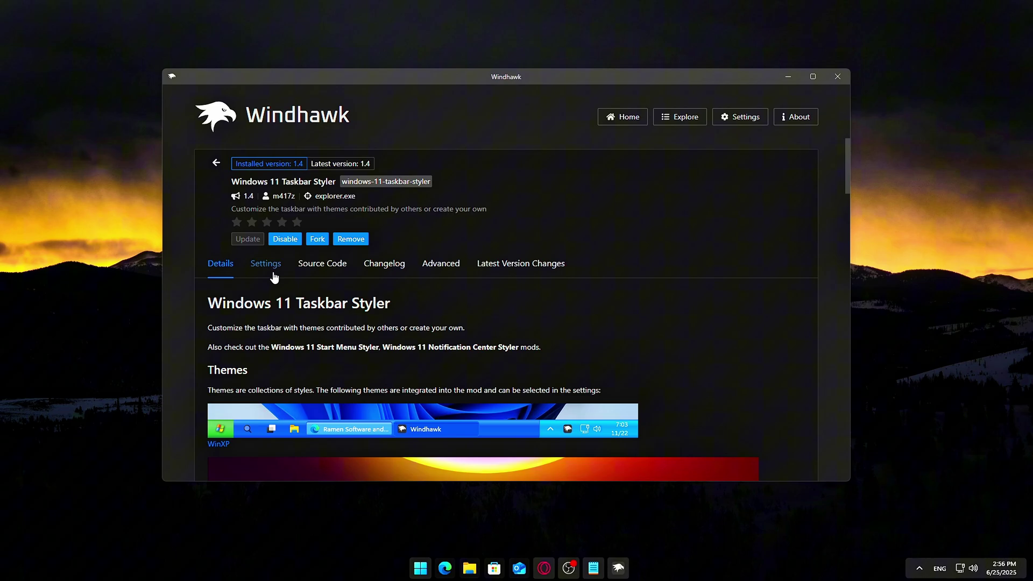
pyautogui.click(267, 266)
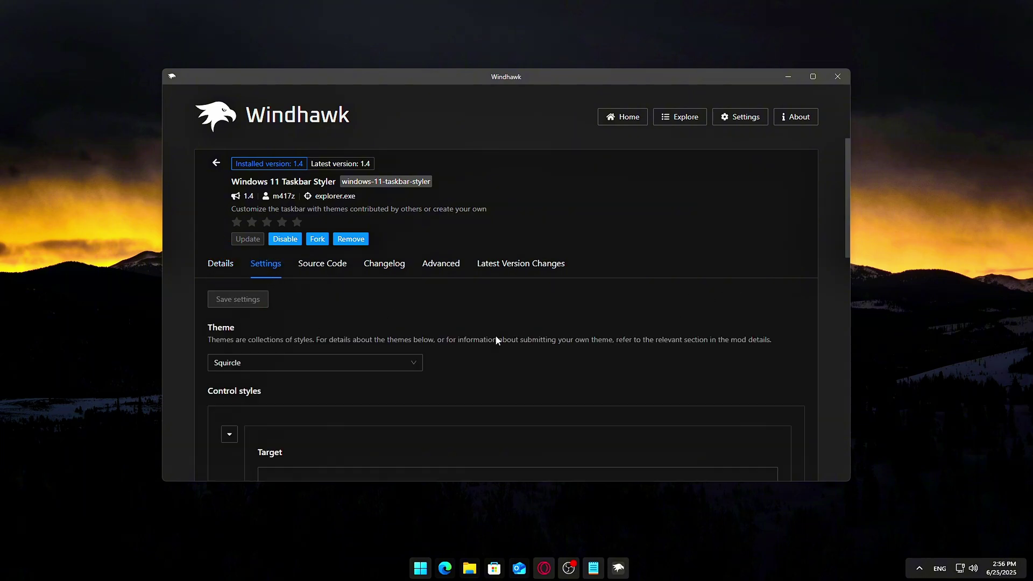
pyautogui.click(412, 362)
pyautogui.click(295, 282)
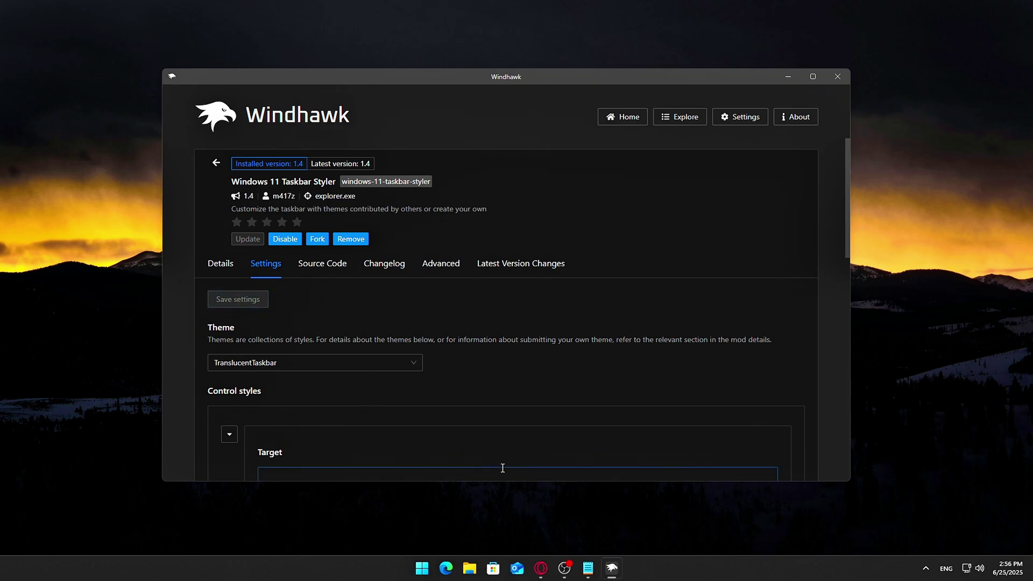
pyautogui.scroll(-1, 846, 242)
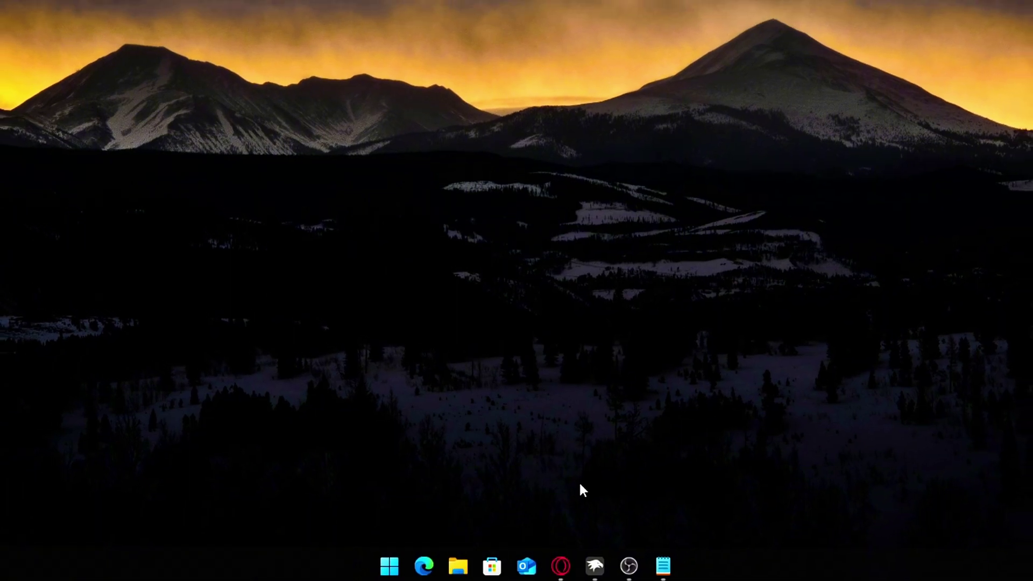
# Open File Explorer at This PC and Task Manager, with Explorer in front.
pyautogui.press('super+e')
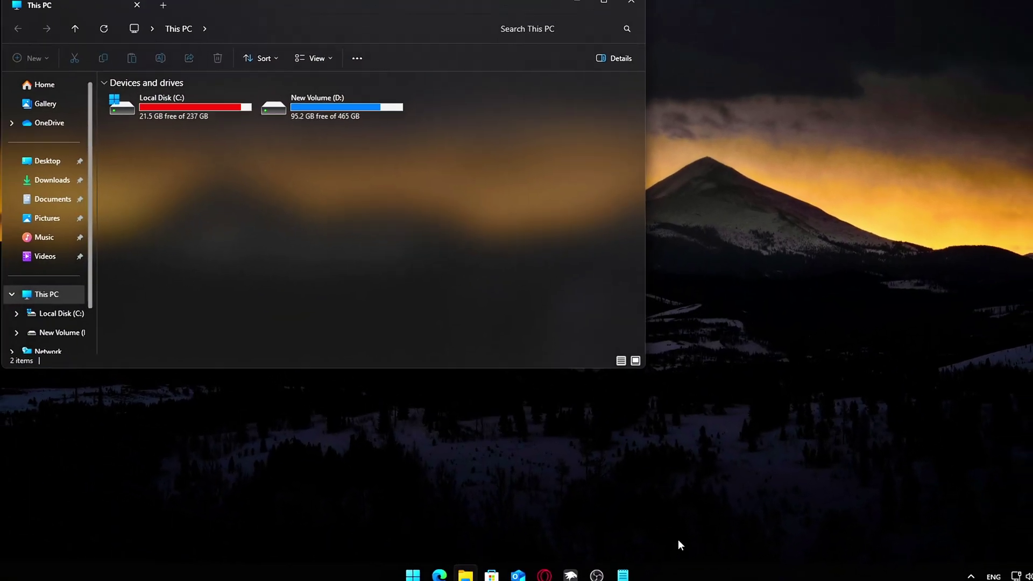
pyautogui.rightClick(698, 571)
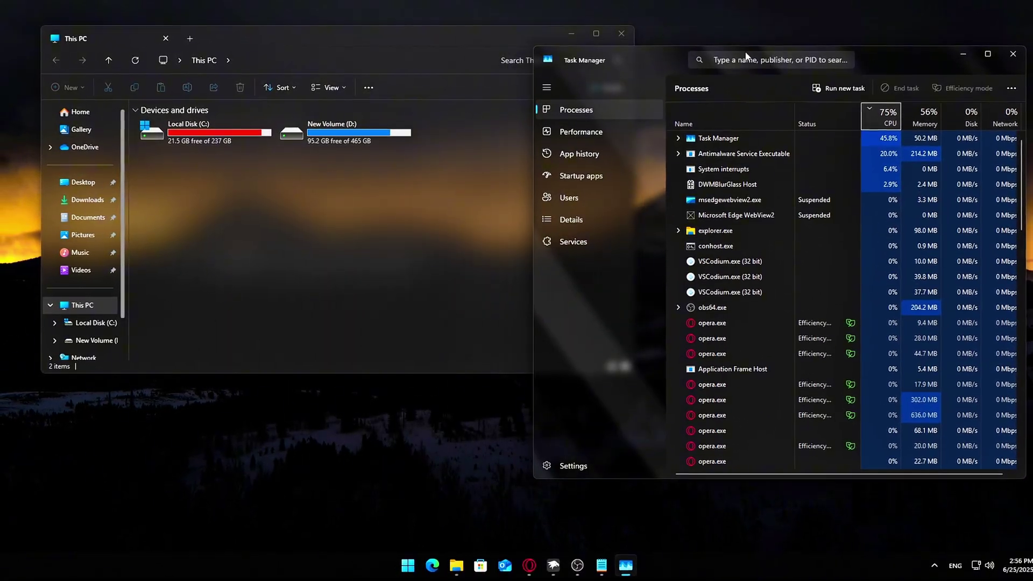
pyautogui.click(495, 37)
# Resize File Explorer narrower and taller beside Task Manager, then bring up Start search.
pyautogui.moveTo(628, 64); pyautogui.dragTo(514, 65)
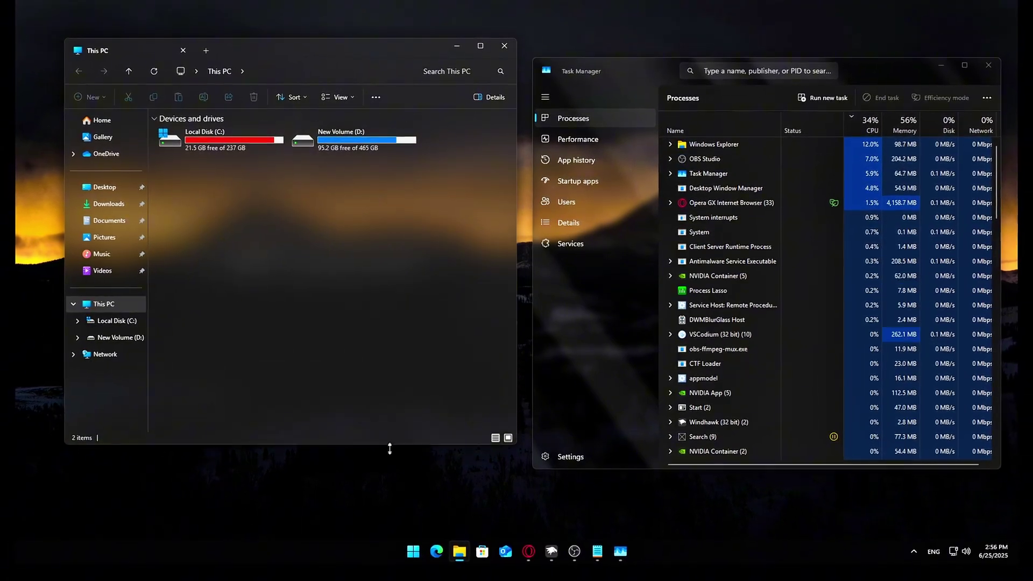
pyautogui.moveTo(391, 381); pyautogui.dragTo(391, 473)
pyautogui.moveTo(411, 59); pyautogui.dragTo(405, 73)
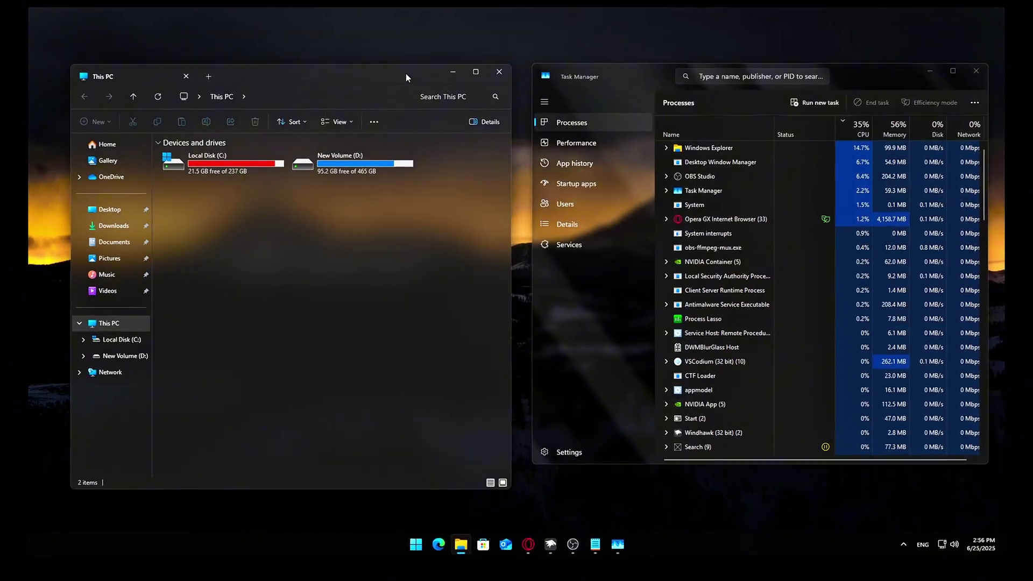
pyautogui.moveTo(405, 484); pyautogui.dragTo(404, 460)
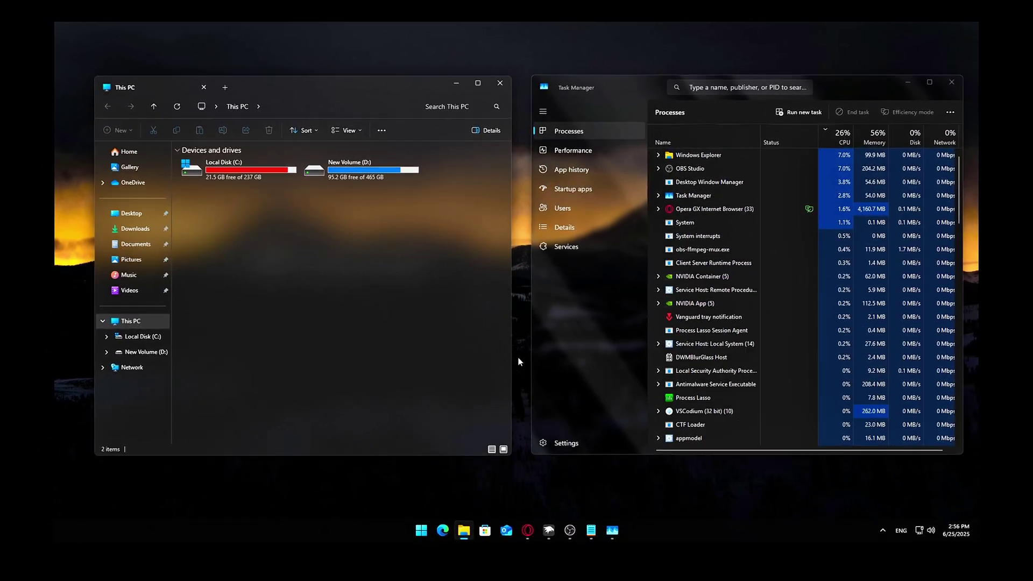
pyautogui.press('super')
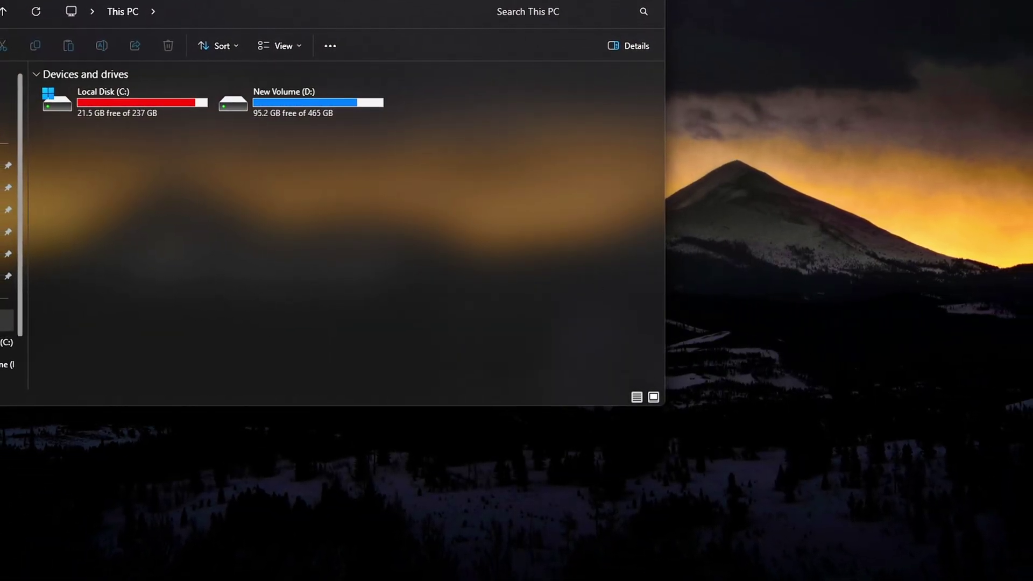
# Open Task Manager, resize File Explorer beside it, and bring up the translucent Start search panel.
pyautogui.hotkey('ctrl', 'shift', 'Escape')
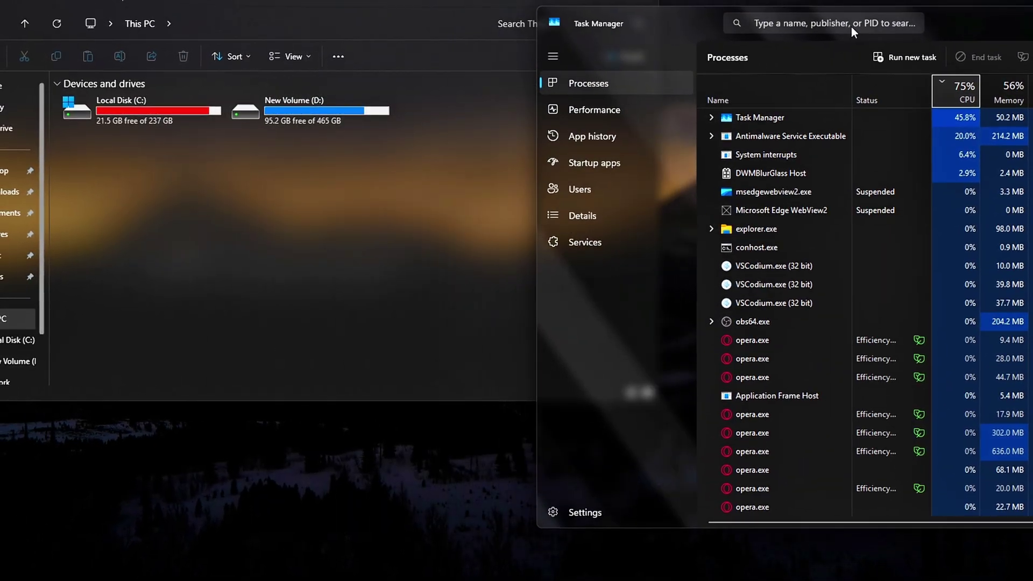
pyautogui.moveTo(654, 8)
pyautogui.mouseDown()
pyautogui.moveTo(567, 9)
pyautogui.moveTo(509, 30)
pyautogui.mouseUp()
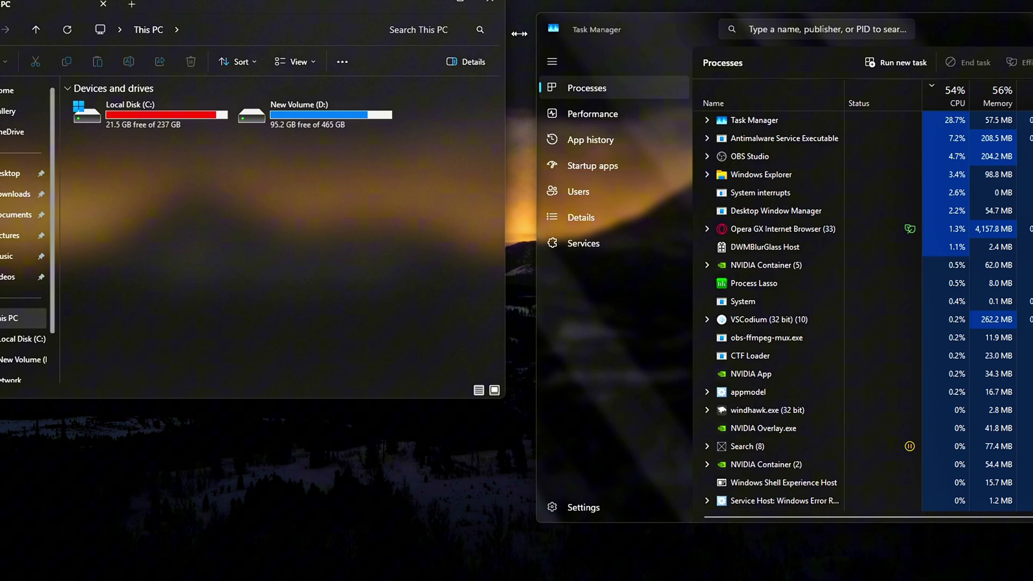
pyautogui.moveTo(365, 401); pyautogui.dragTo(364, 519)
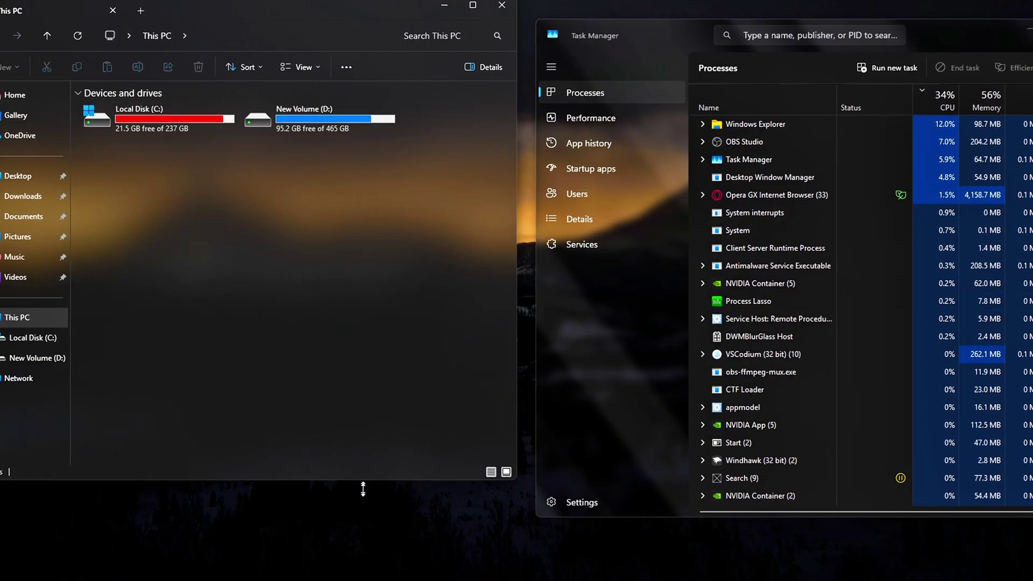
pyautogui.moveTo(389, 17); pyautogui.dragTo(382, 38)
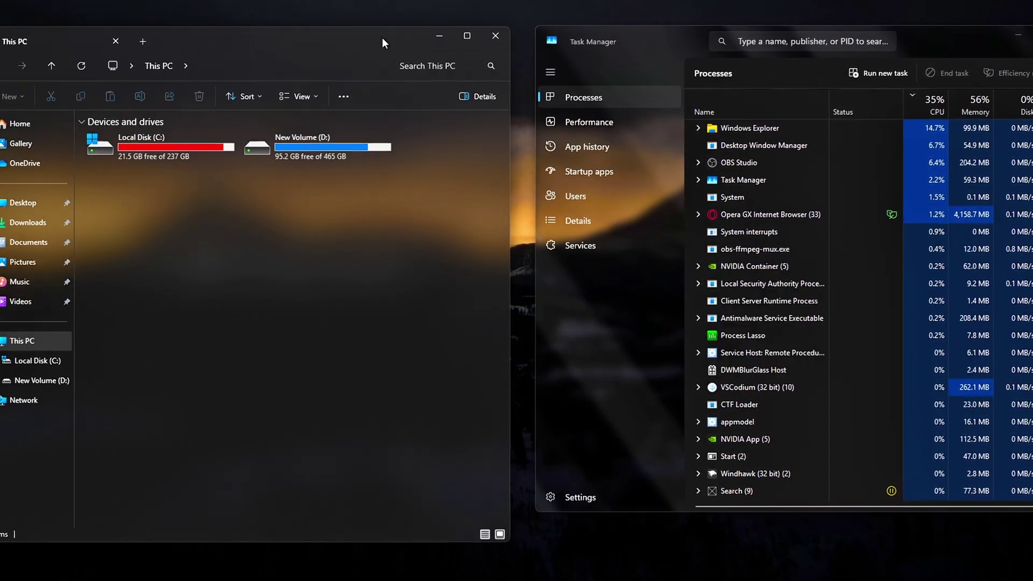
pyautogui.moveTo(382, 537); pyautogui.dragTo(383, 509)
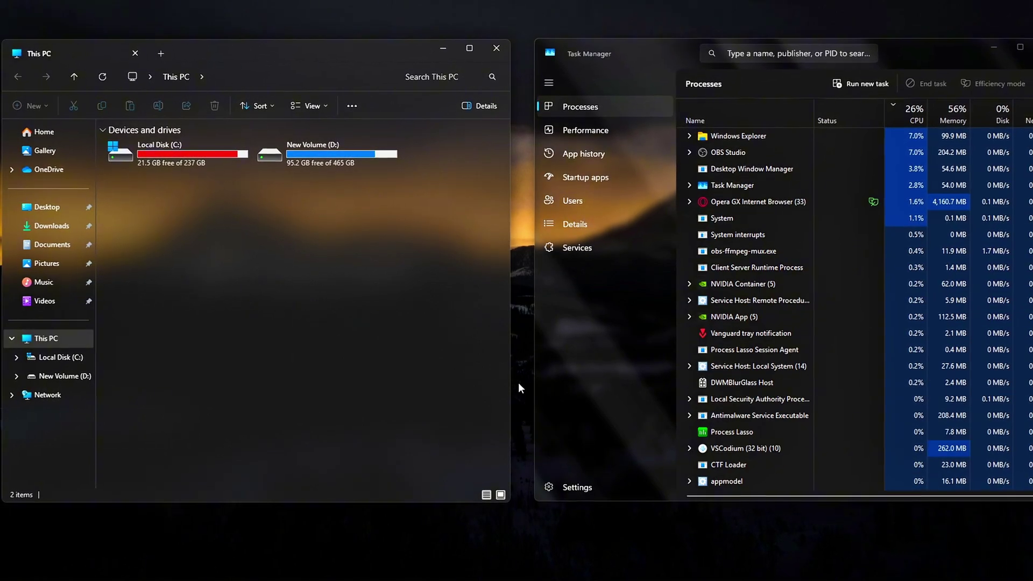
pyautogui.press('super+s')
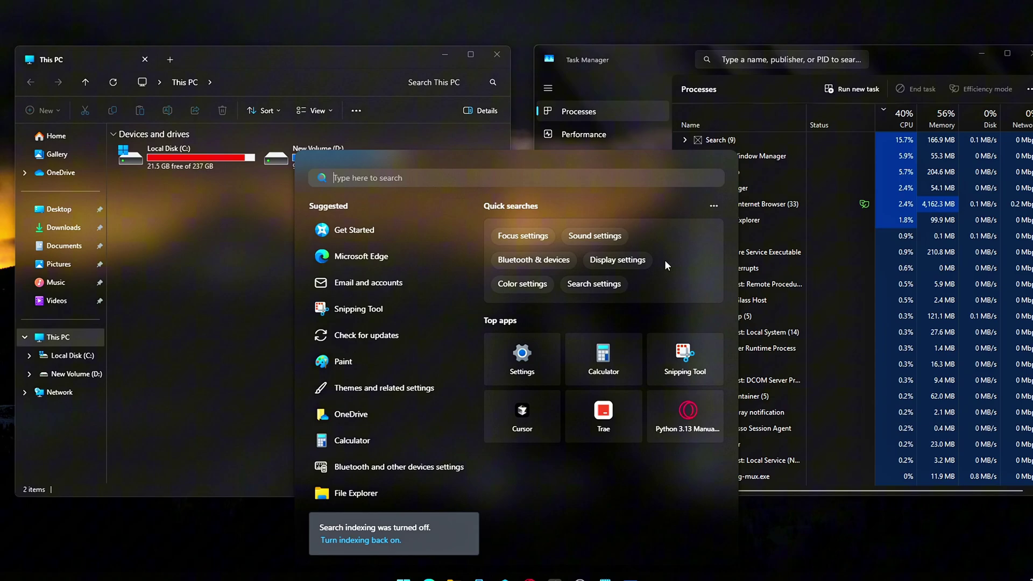